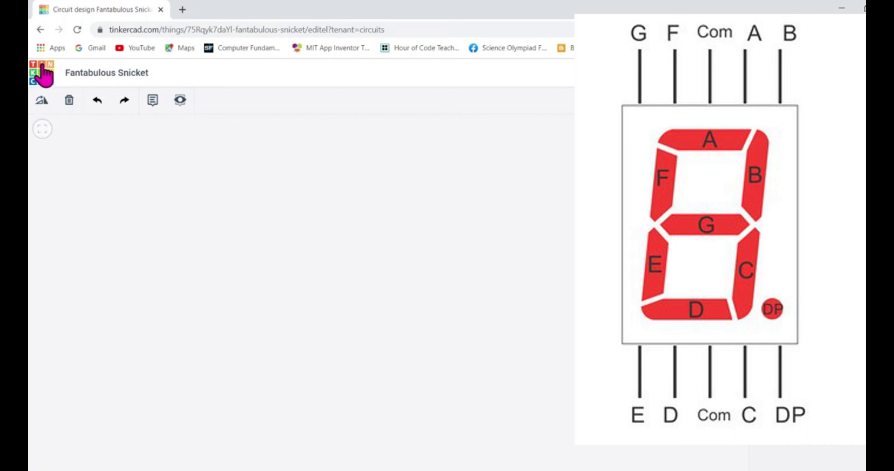
Retitle the project 'Display Numbers on Seven Segment', removing the stray trailing 'g'
left_click(95, 73)
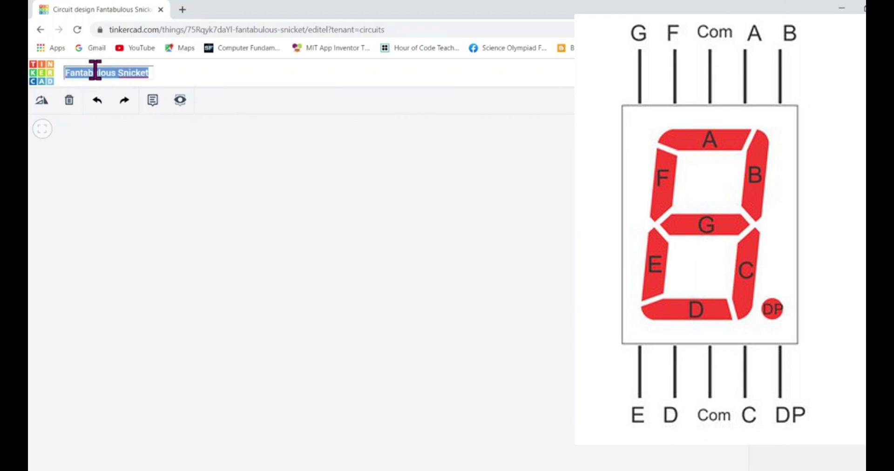
type("Disp")
type("lay")
type(" Numbers o")
type("n Seven")
type(" Segmentg")
key("BackSpace")
type("s")
left_click(211, 262)
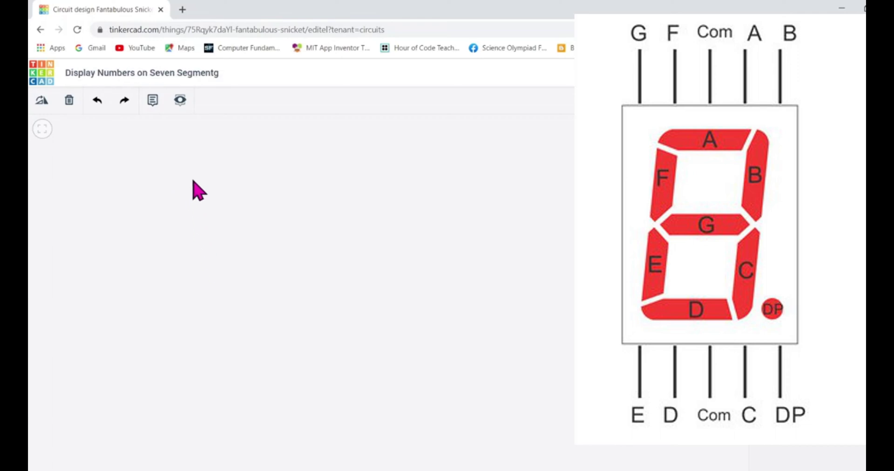
left_click(207, 73)
left_click(217, 73)
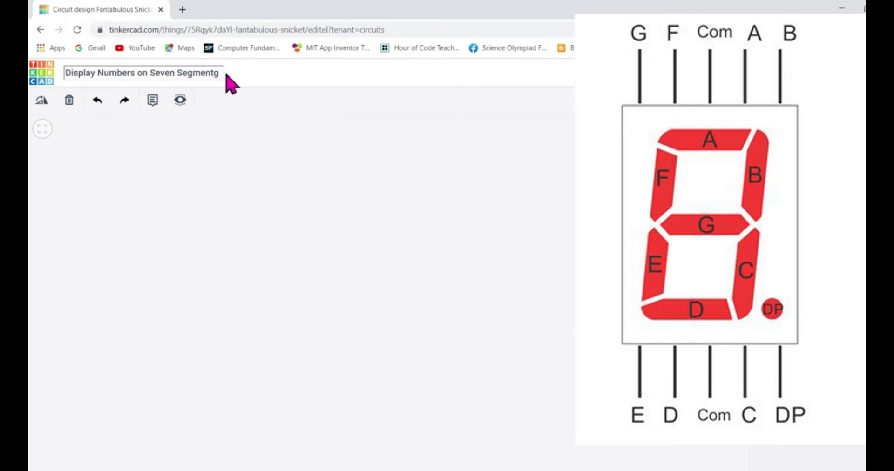
key("BackSpace")
key("Escape")
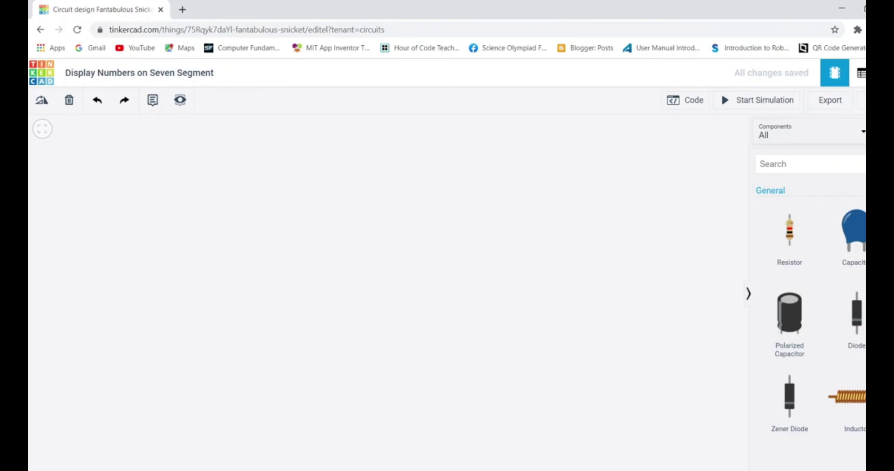
Find the 7 Segment Display in the full components list and drop it onto the canvas
scroll(810, 326, "down", 2)
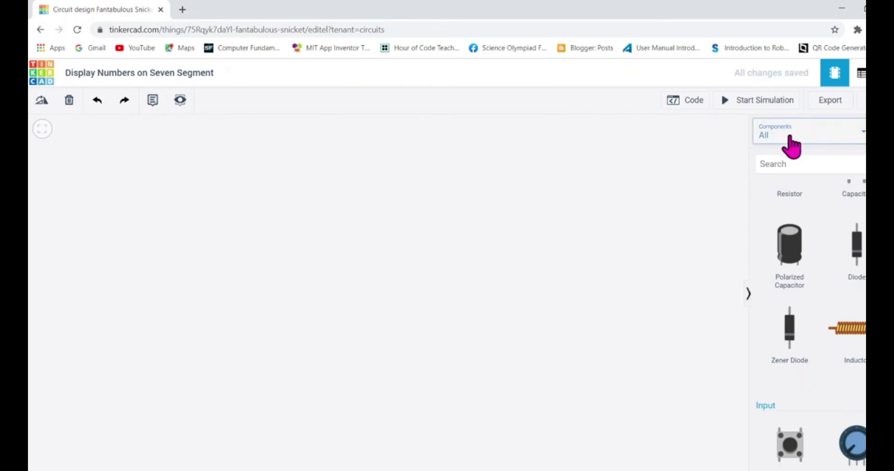
left_click(789, 137)
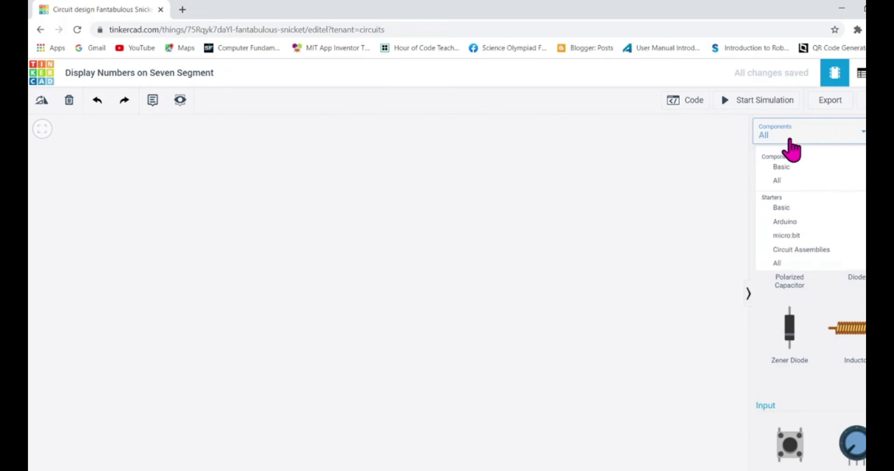
left_click(766, 137)
scroll(810, 326, "down", 15)
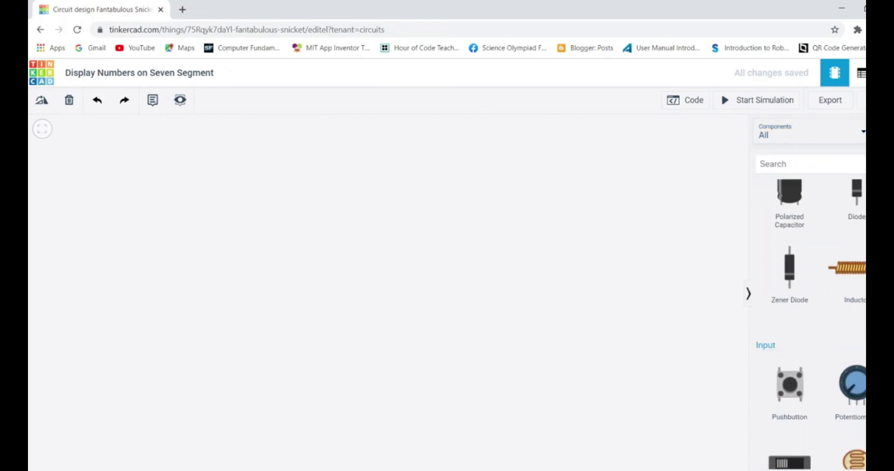
scroll(810, 325, "down", 10)
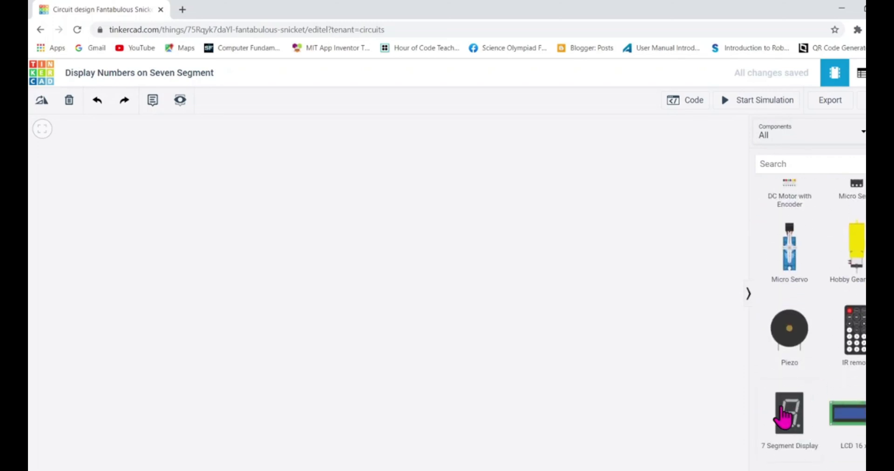
left_click_drag(792, 429, 425, 315)
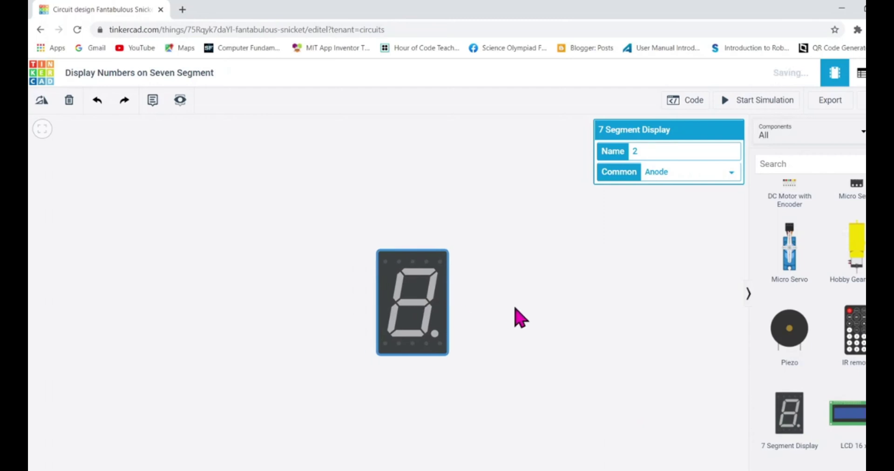
Deselect the display and zoom to fit so it fills the canvas
left_click(515, 316)
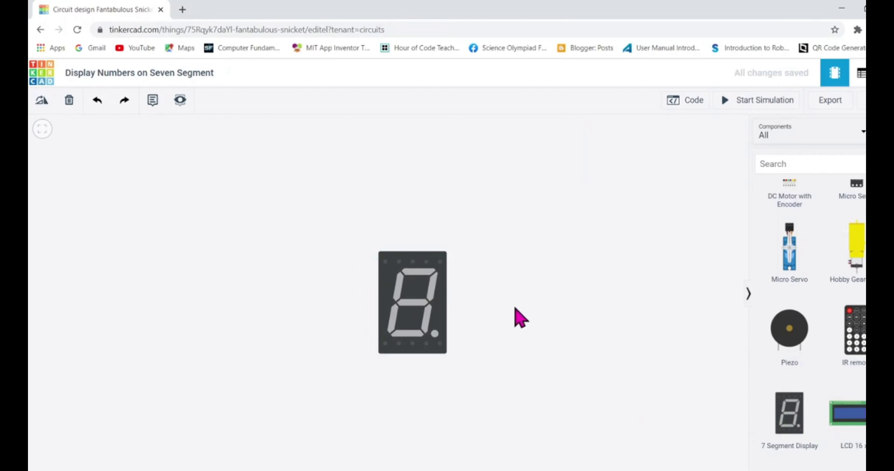
left_click(41, 130)
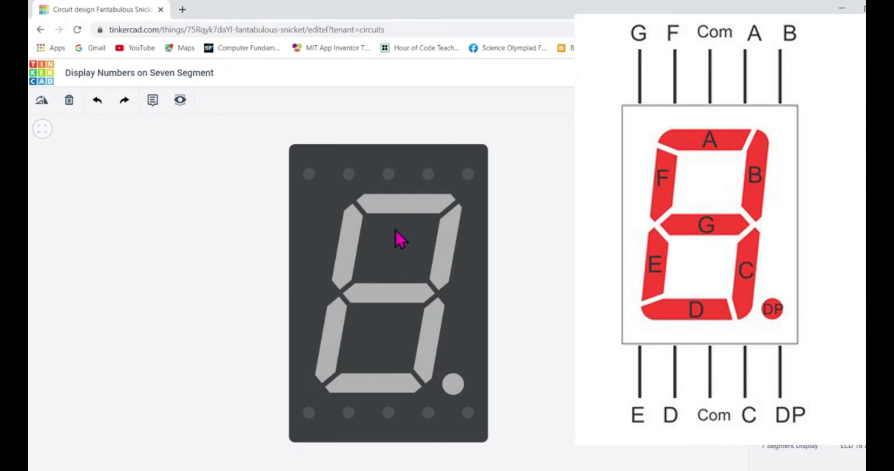
left_click(452, 380)
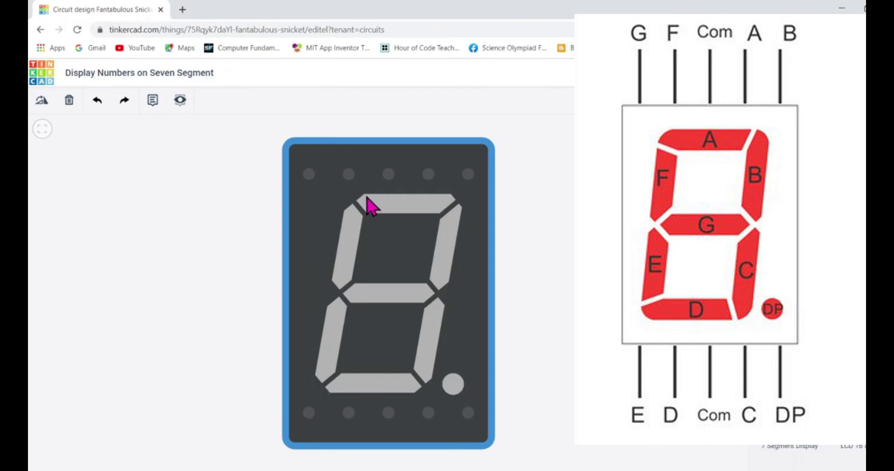
key("Escape")
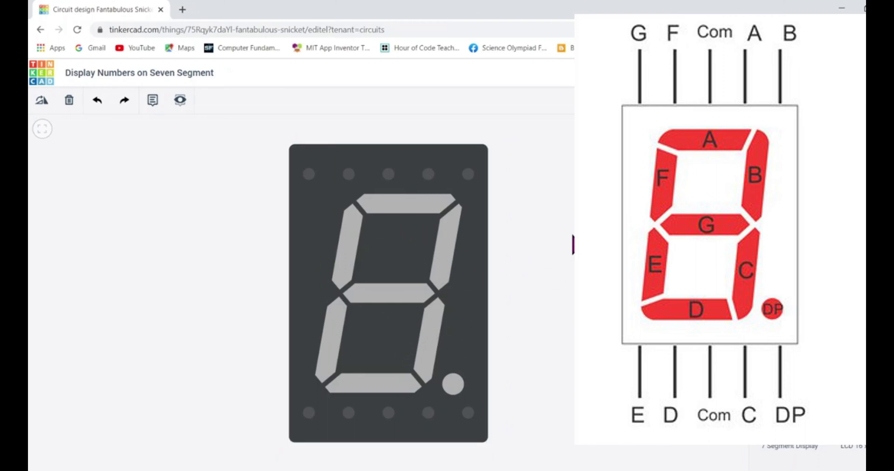
left_click_drag(402, 326, 388, 330)
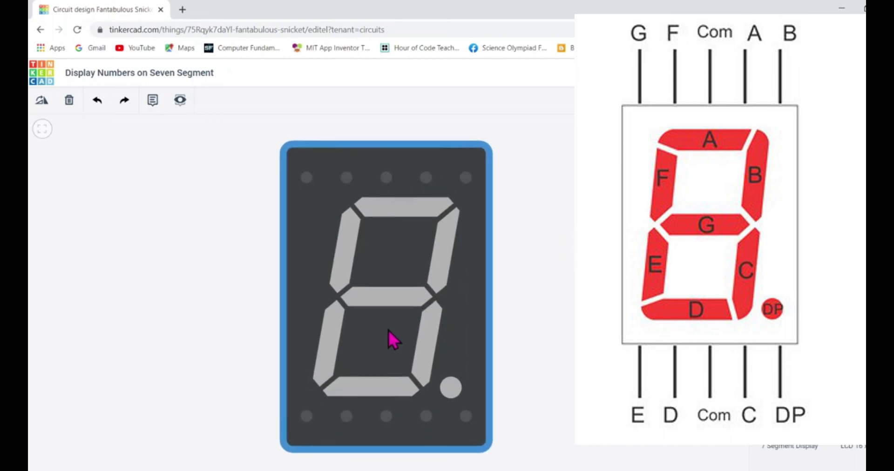
left_click(541, 319)
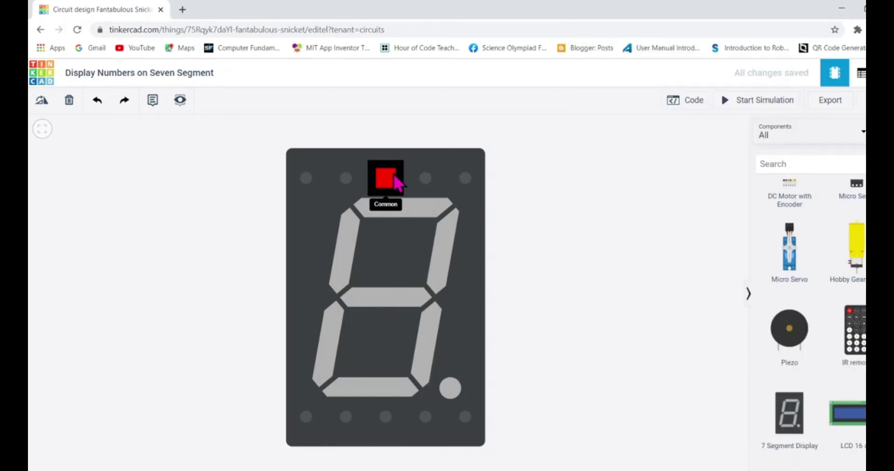
Switch the 7-segment display's Common setting from Anode to Cathode
left_click(388, 267)
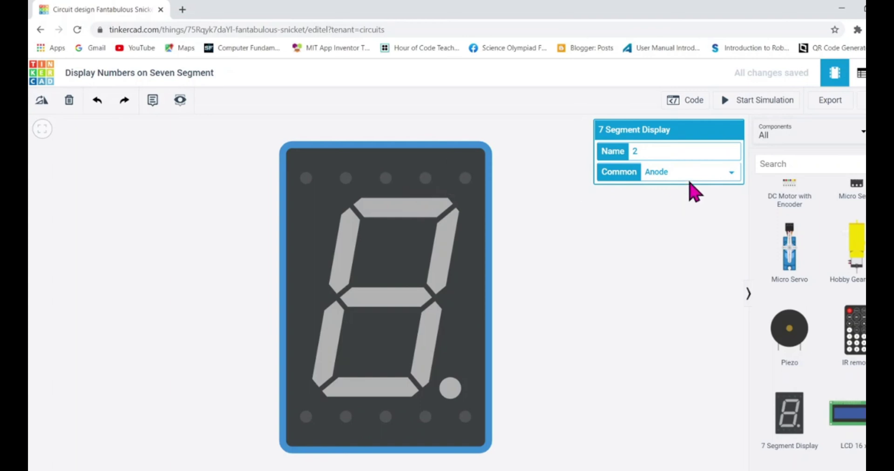
left_click(681, 198)
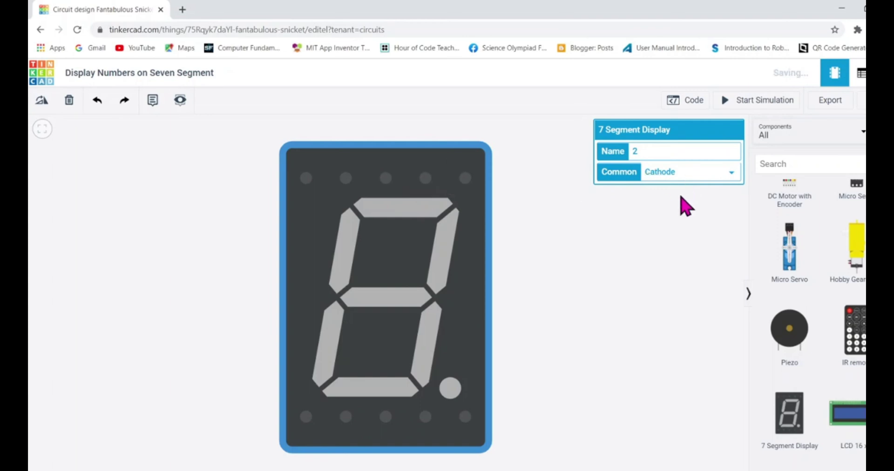
left_click(676, 234)
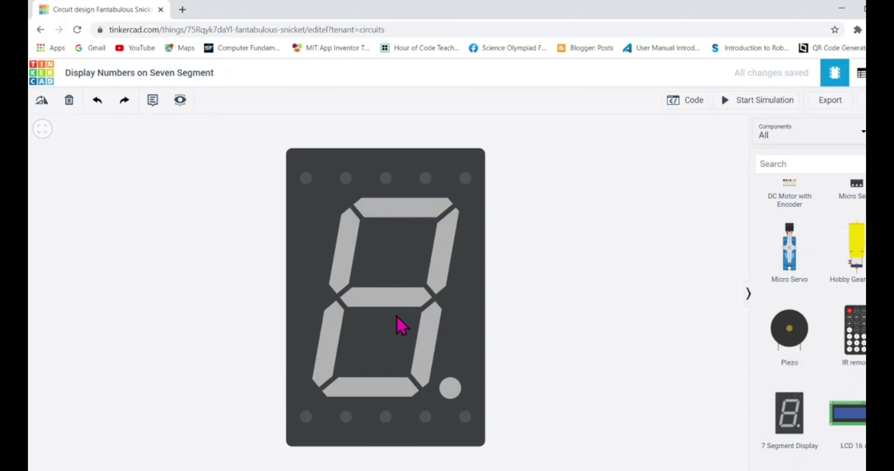
Add an Arduino Uno R3 to the canvas and zoom out to show the whole circuit
left_click_drag(473, 318, 529, 324)
left_click(597, 325)
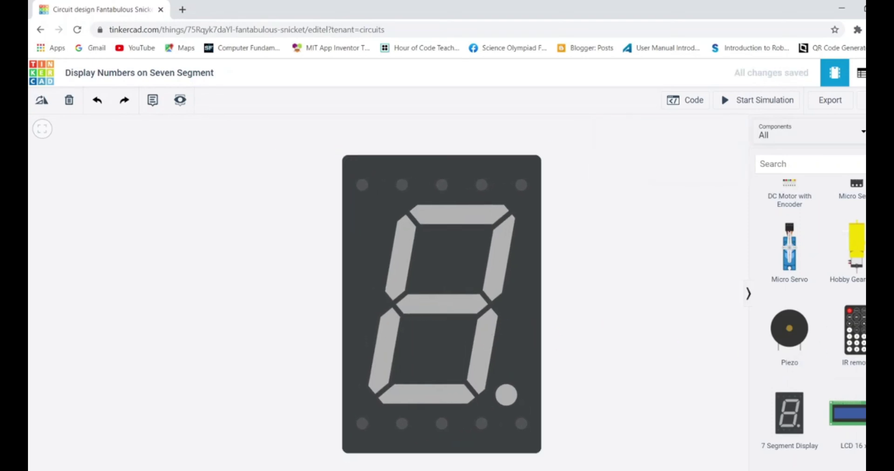
scroll(810, 324, "down", 15)
scroll(810, 325, "up", 2)
scroll(810, 324, "down", 1)
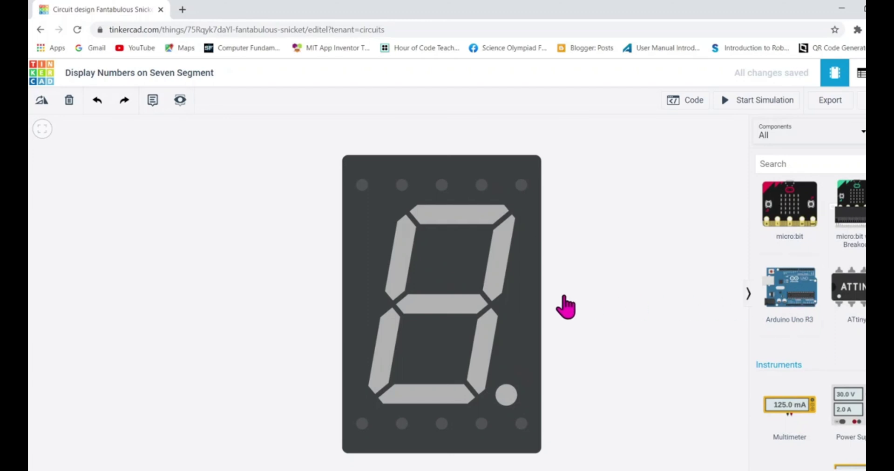
left_click_drag(309, 310, 141, 319)
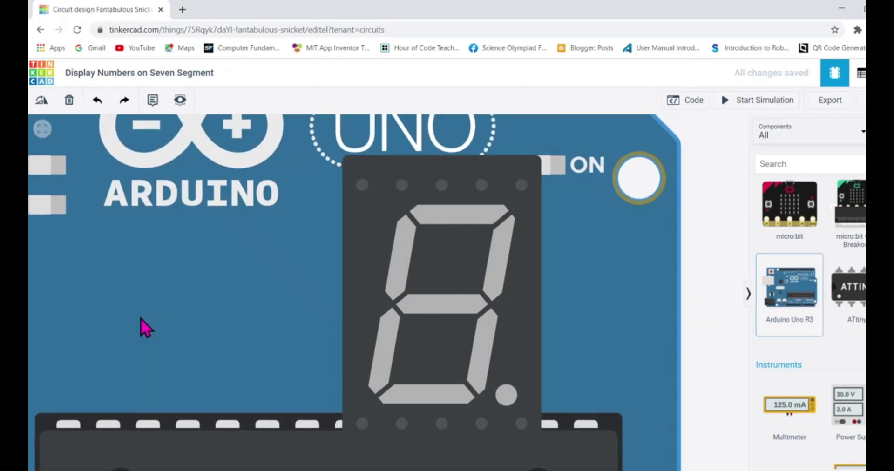
left_click_drag(113, 222, 113, 222)
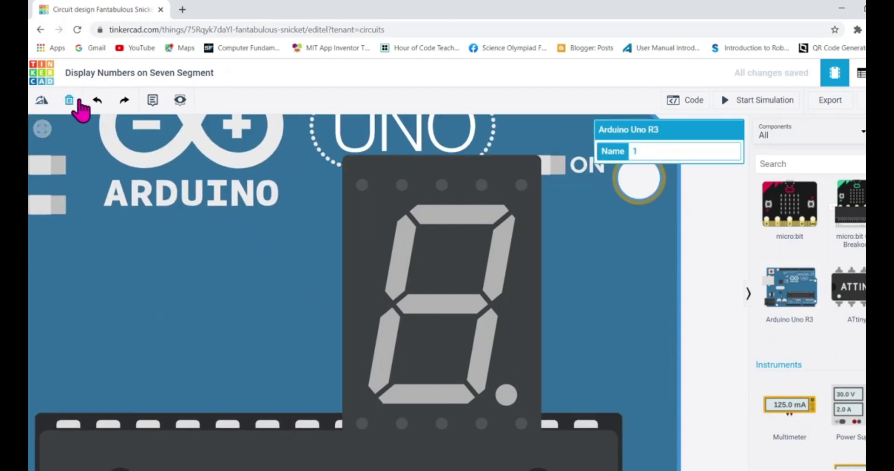
left_click(44, 135)
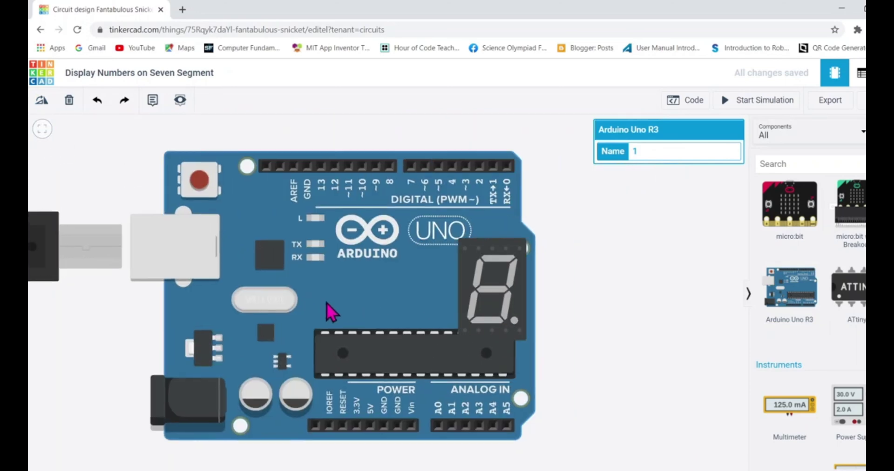
Arrange the 7-segment display so it sits beside the Arduino board
left_click_drag(507, 300, 537, 313)
left_click_drag(376, 320, 356, 314)
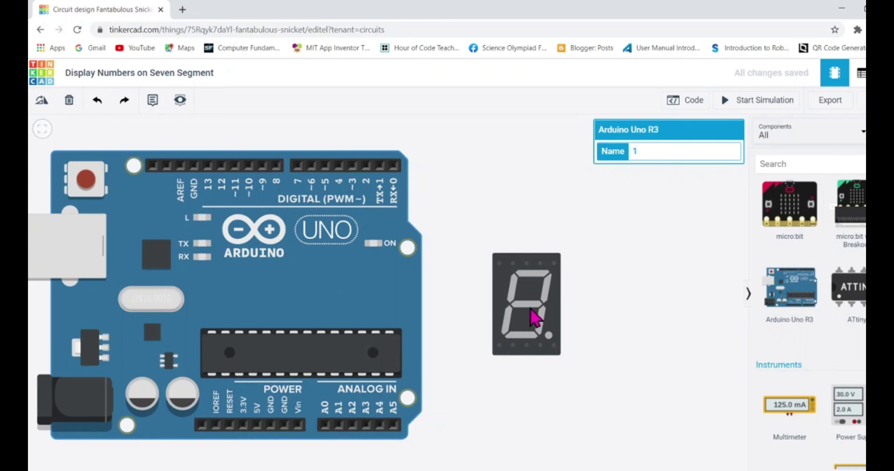
left_click_drag(535, 314, 484, 319)
left_click(605, 345)
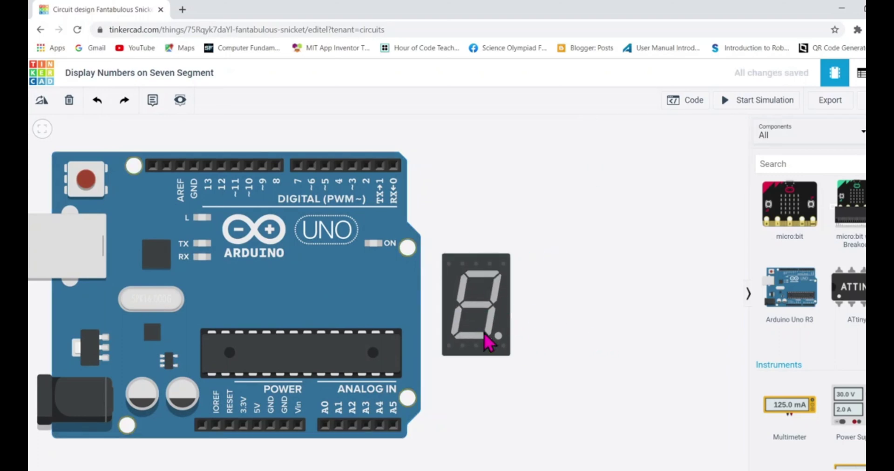
left_click_drag(468, 412, 461, 397)
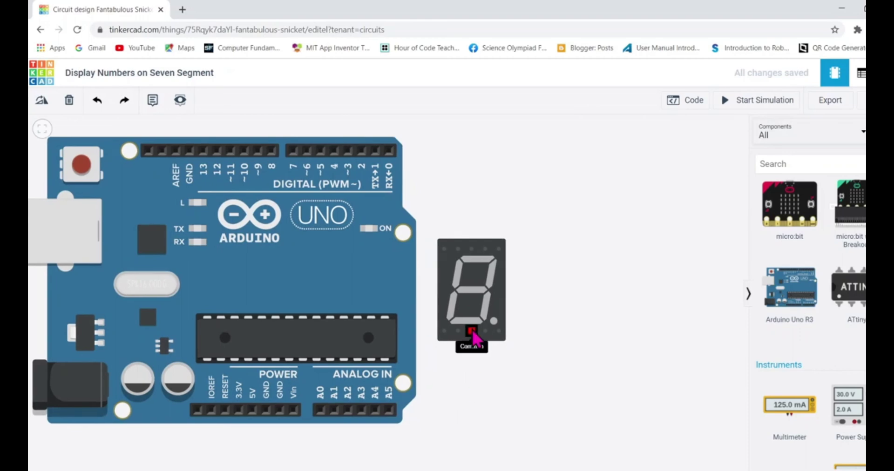
Confirm the display's Common is Cathode and scroll the components list back up
left_click(479, 298)
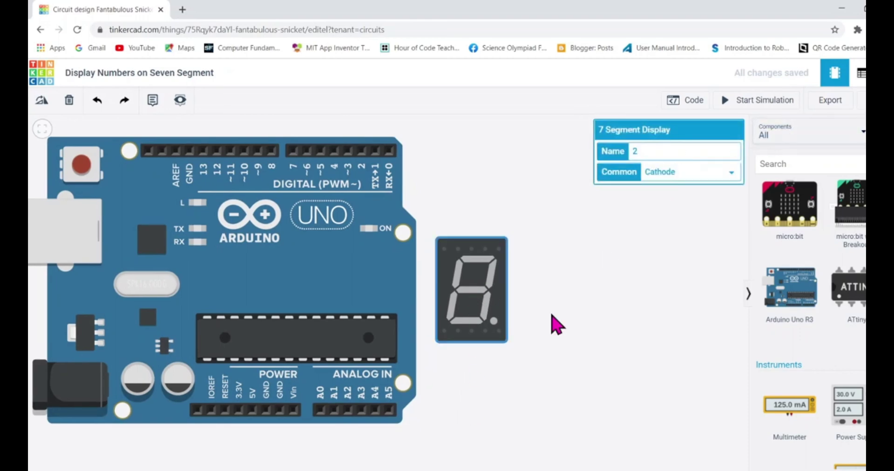
left_click(551, 321)
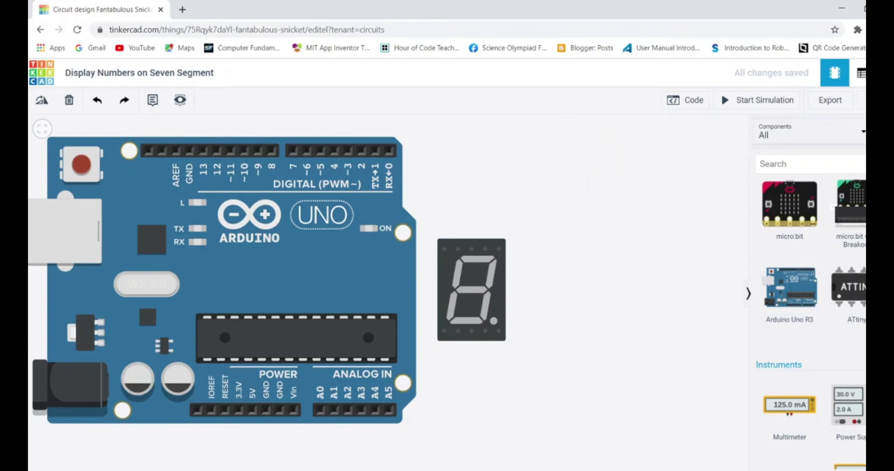
scroll(854, 419, "up", 15)
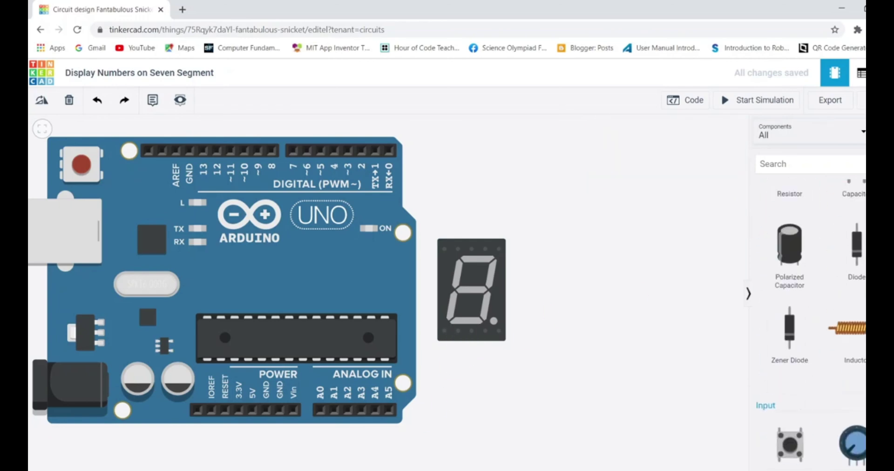
Place a resistor below the Arduino's power header, rotated to lie horizontally
left_click_drag(797, 251, 293, 452)
left_click(44, 103)
left_click(44, 104)
left_click(44, 104)
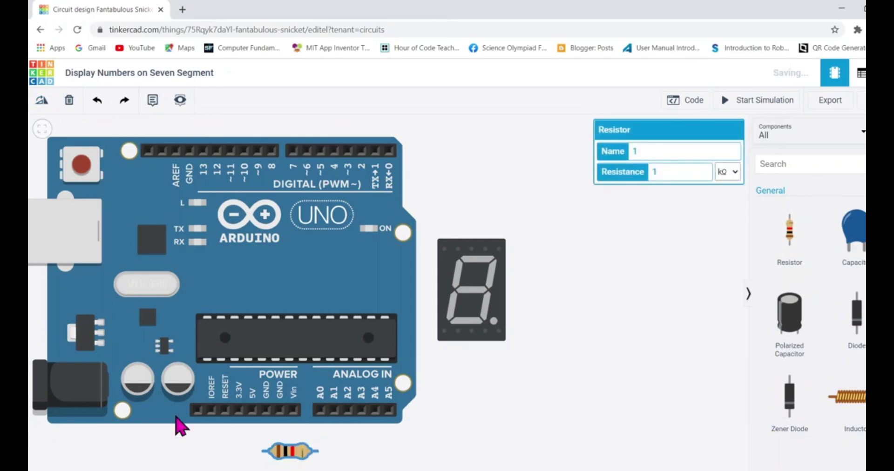
left_click_drag(291, 456, 308, 444)
left_click(489, 405)
Wire the display's bottom common pin through the resistor to the GND power pin in black
left_click(473, 331)
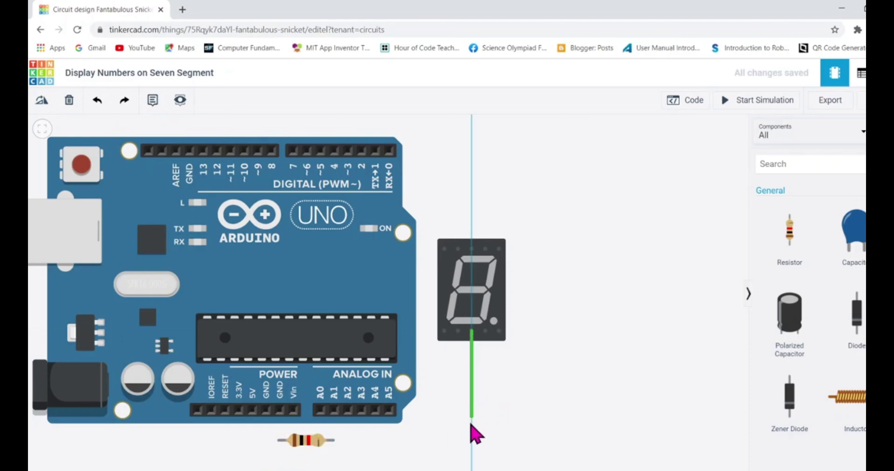
left_click(472, 444)
left_click(334, 442)
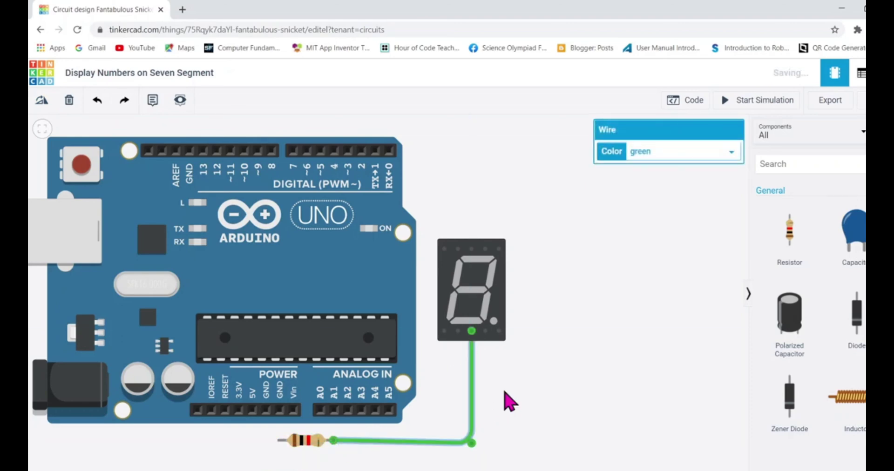
key("0")
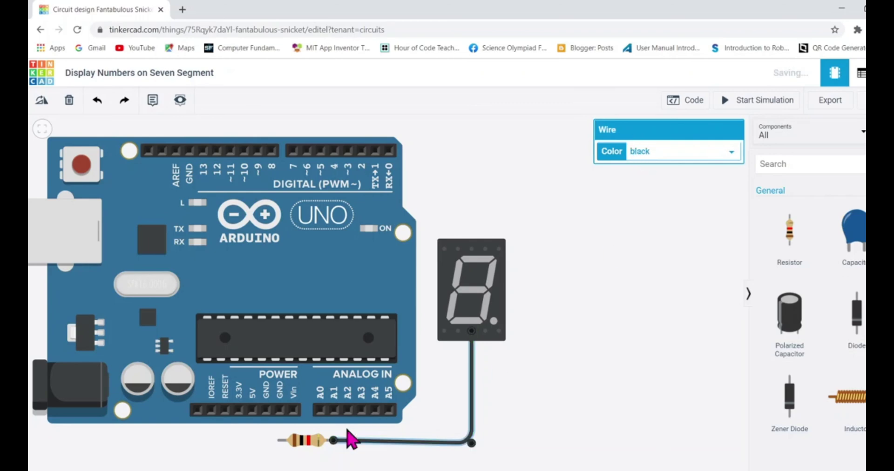
left_click(280, 440)
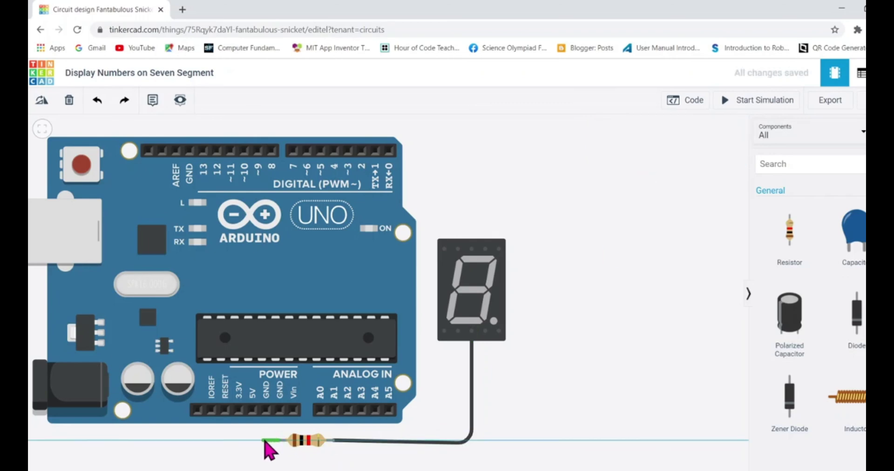
left_click(264, 440)
left_click(265, 410)
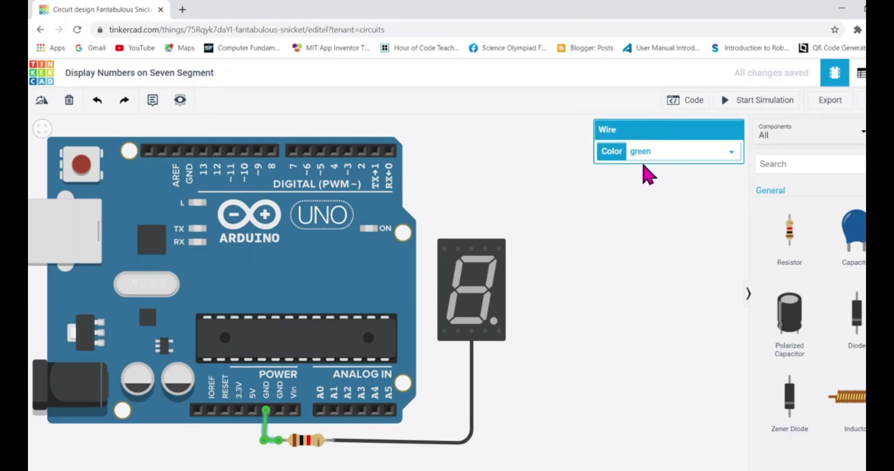
key("0")
left_click(558, 324)
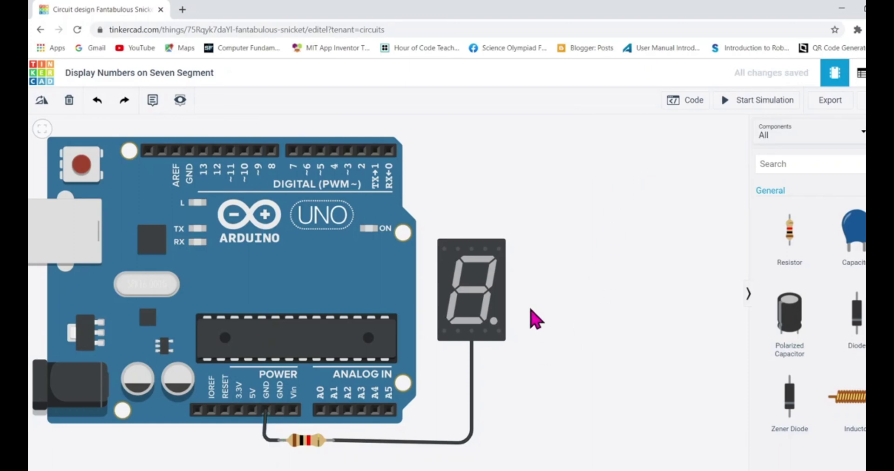
Add a second resistor above the Arduino's digital header, rotated horizontal
left_click_drag(796, 249, 216, 138)
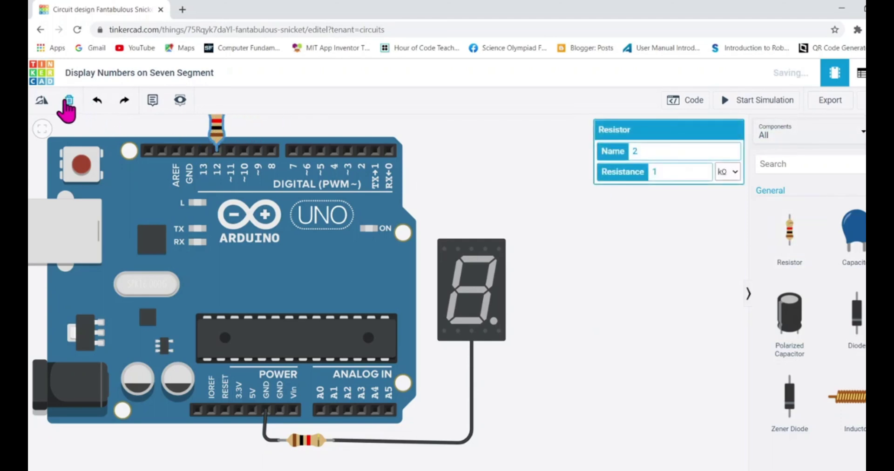
left_click(40, 101)
left_click(40, 102)
left_click(41, 102)
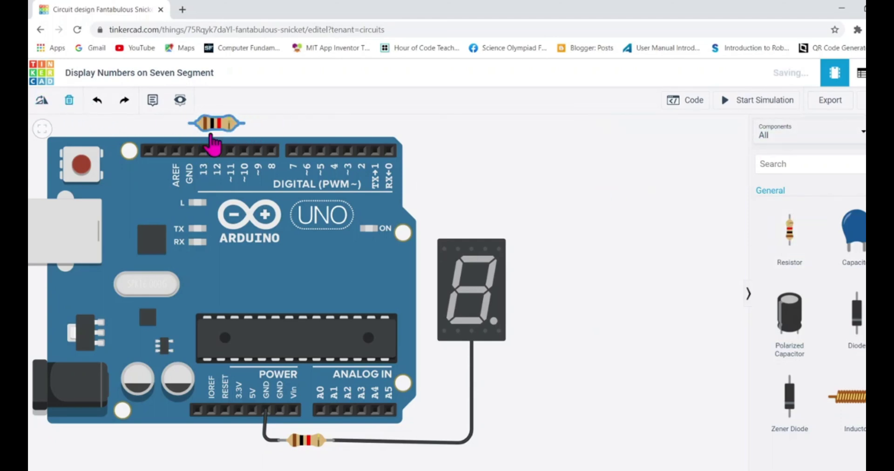
Wire the display's top common pin through this resistor to the header GND pin in black
left_click(472, 248)
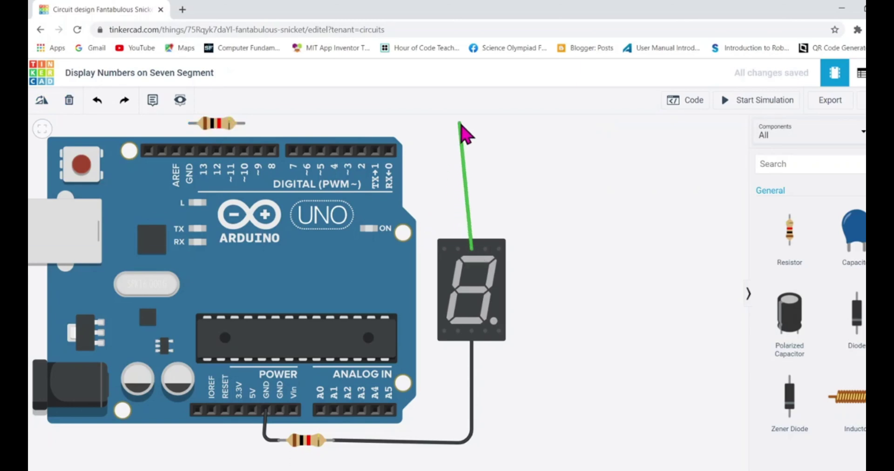
left_click(472, 124)
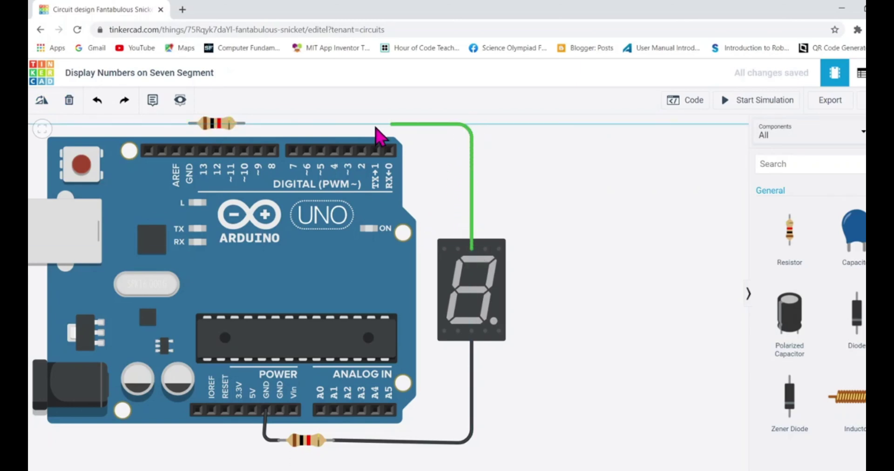
left_click(244, 124)
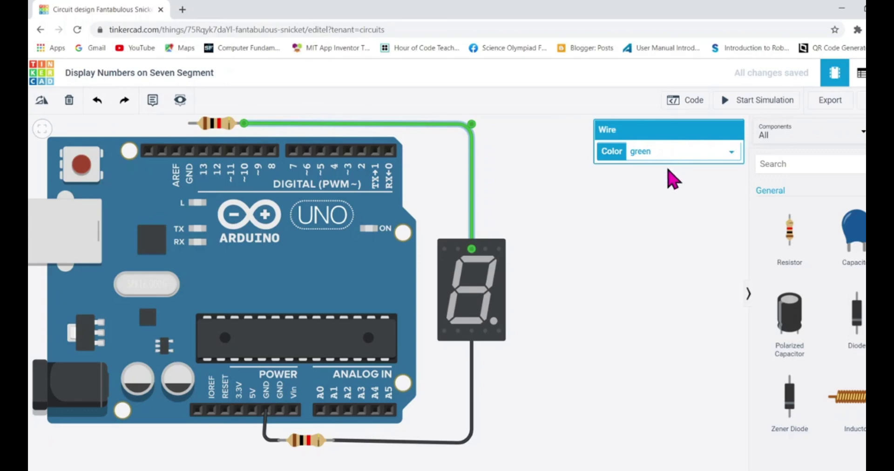
key("0")
left_click(509, 174)
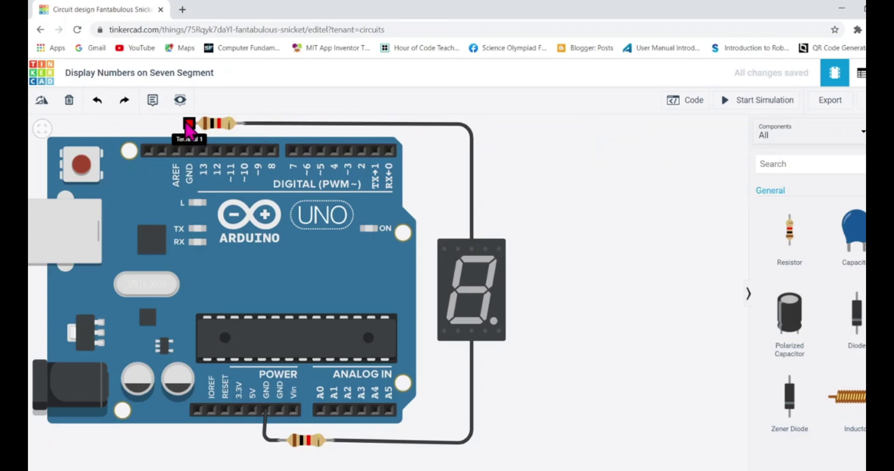
left_click(177, 123)
left_click(189, 150)
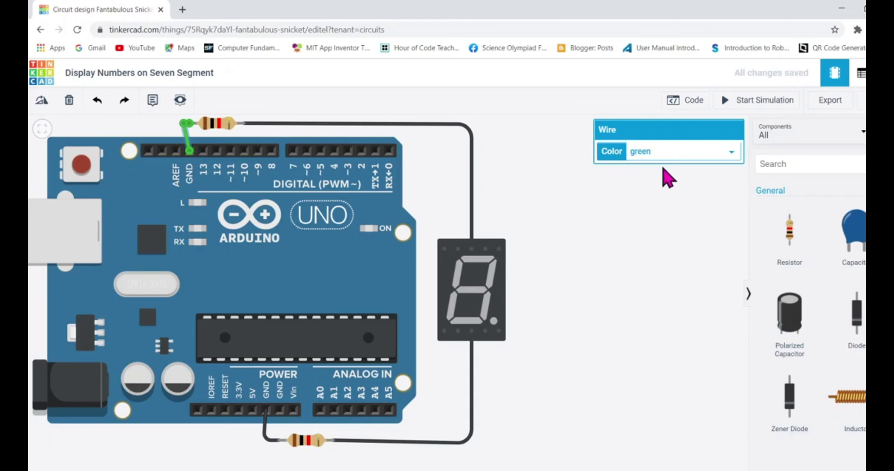
key("0")
left_click(41, 130)
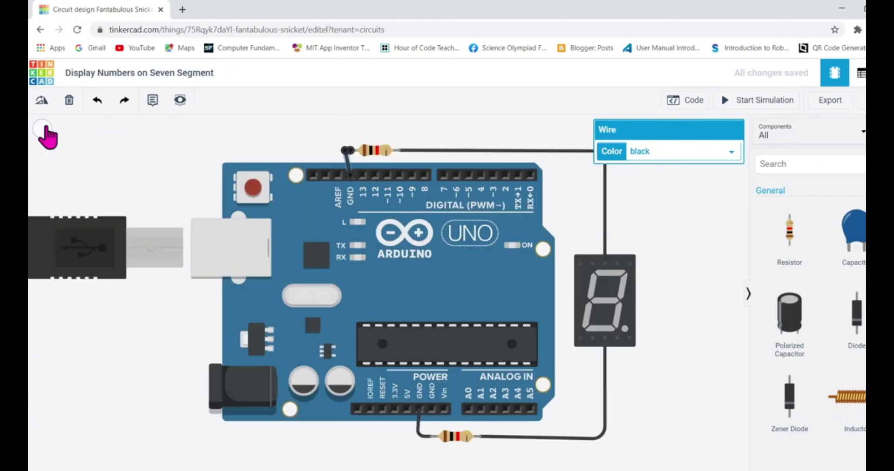
Route a wire from the display's top pin over the display to digital pin 2
scroll(606, 377, "up", 1)
left_click(514, 388)
left_click_drag(517, 389, 502, 371)
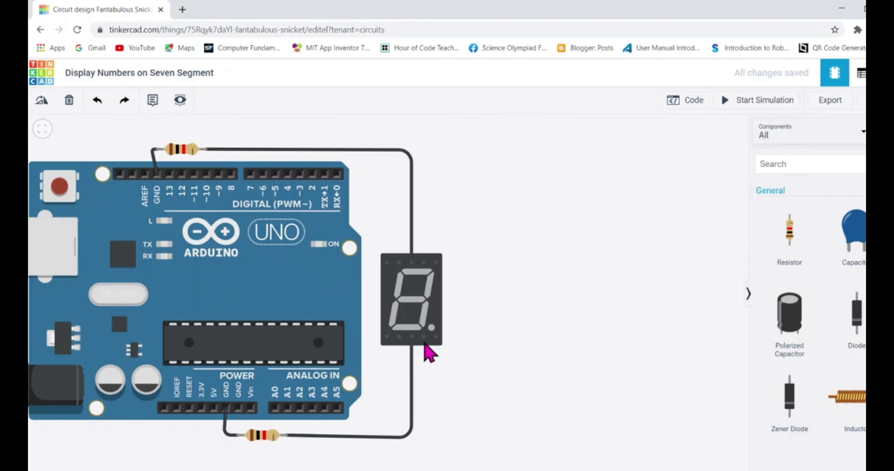
left_click(423, 264)
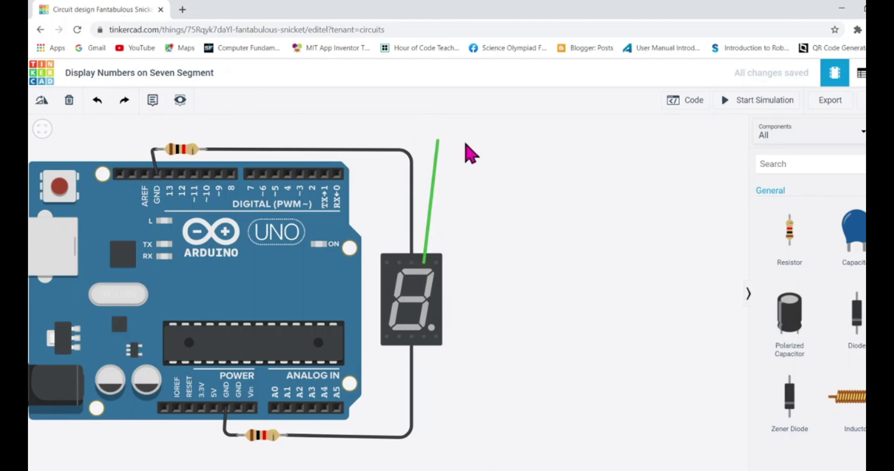
left_click(427, 142)
left_click(310, 142)
left_click(312, 174)
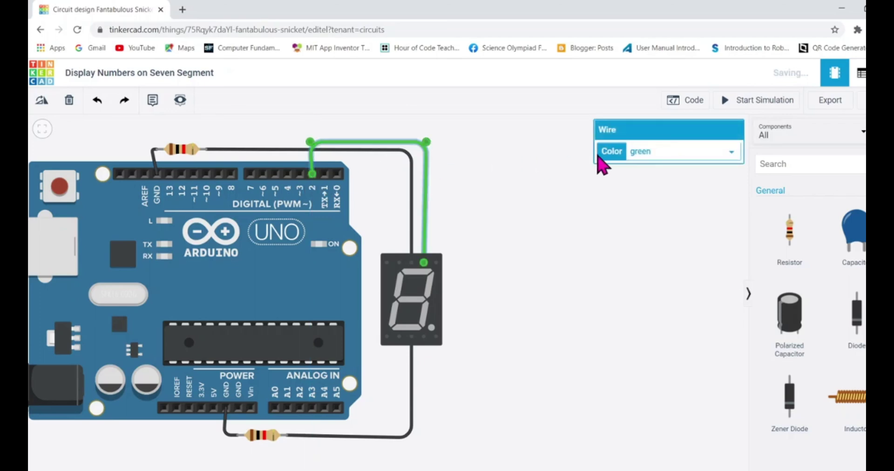
left_click(596, 201)
Wire the top-right display pin to pin 3 in red and the bottom pin to pin 4 in orange
left_click(435, 263)
left_click(433, 127)
left_click(303, 134)
left_click(330, 179)
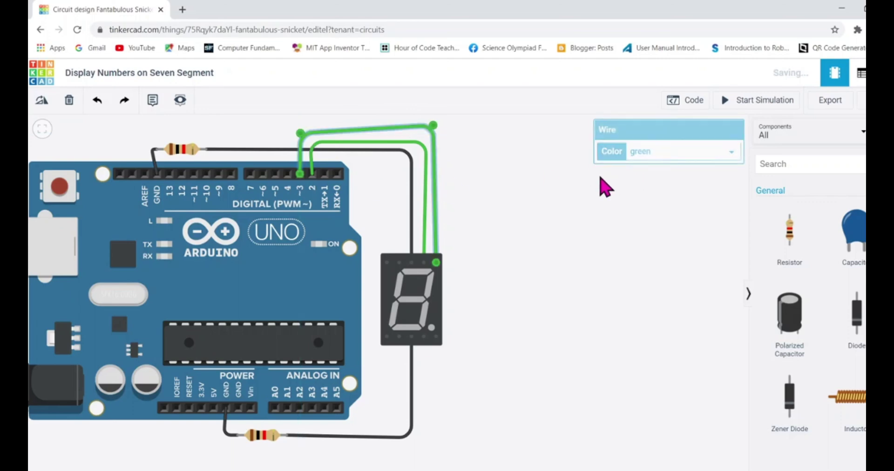
key("2")
left_click(596, 244)
left_click(428, 338)
left_click(424, 359)
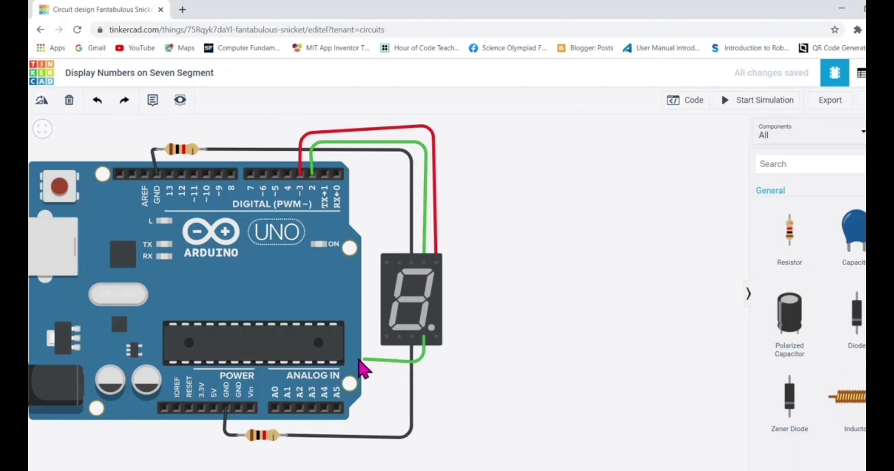
left_click(356, 357)
left_click(288, 173)
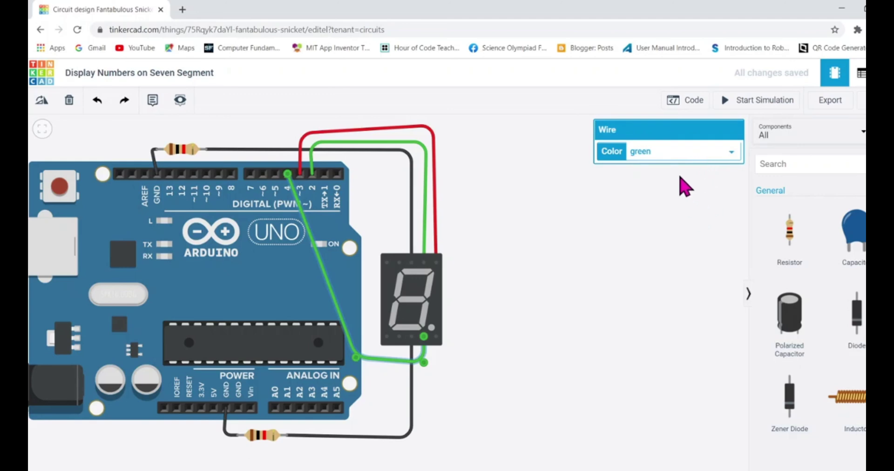
key("3")
left_click(522, 302)
Connect a lower display pin to digital pin 5 with a yellow wire, beginning the lower-left pin's wire
left_click(399, 336)
left_click(399, 372)
left_click(350, 371)
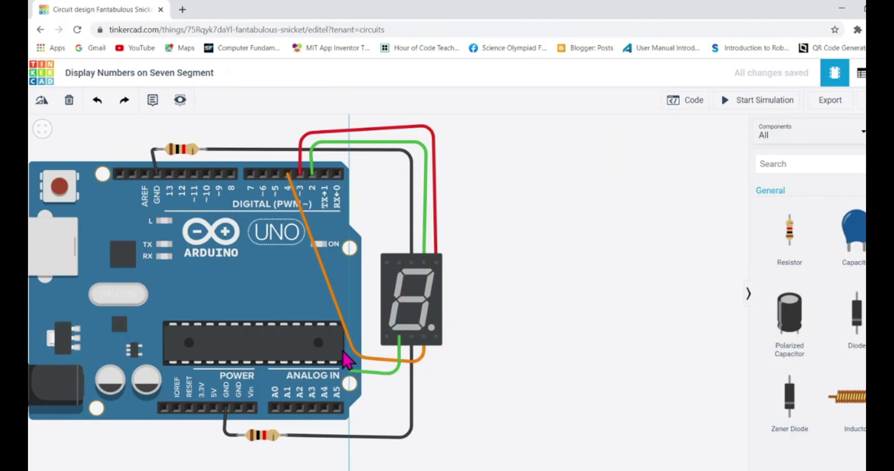
left_click(275, 175)
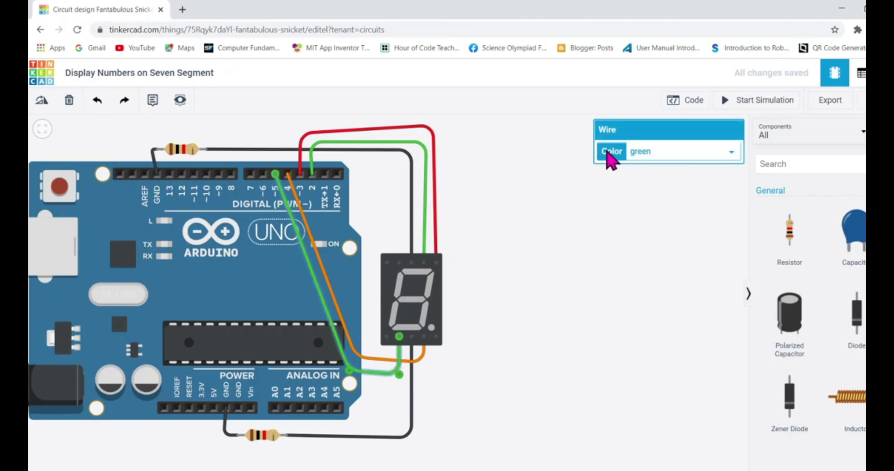
key("4")
left_click(545, 259)
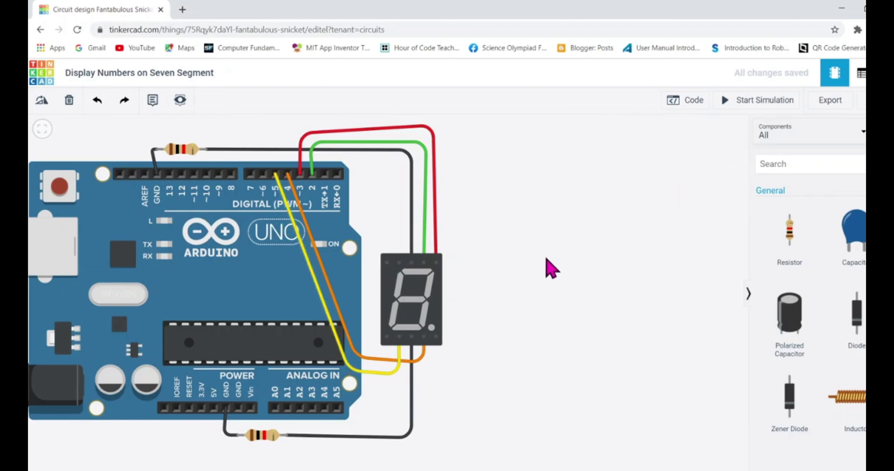
left_click(386, 336)
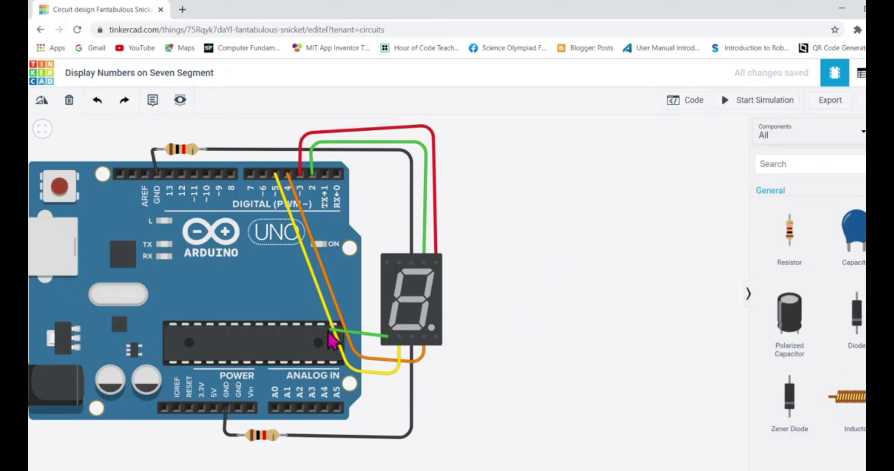
Finish the lower-left pin's wire to digital pin 6 and wire the top-left pin to pin 7 in blue
left_click(317, 330)
left_click(263, 175)
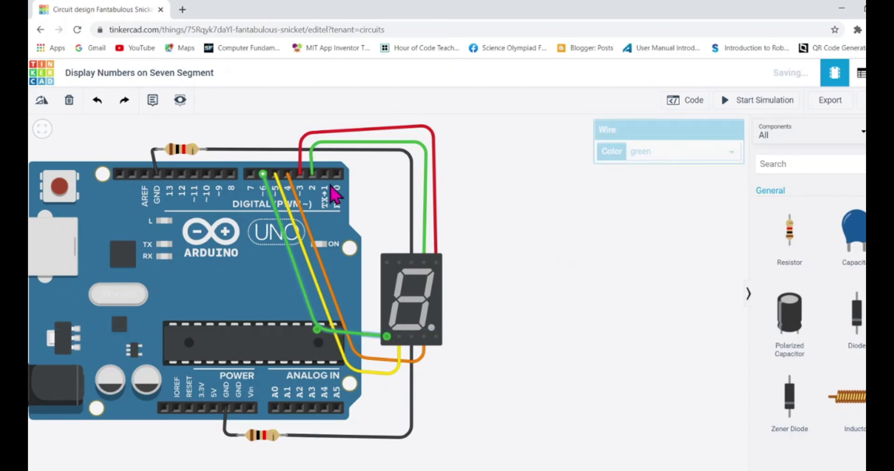
left_click(689, 230)
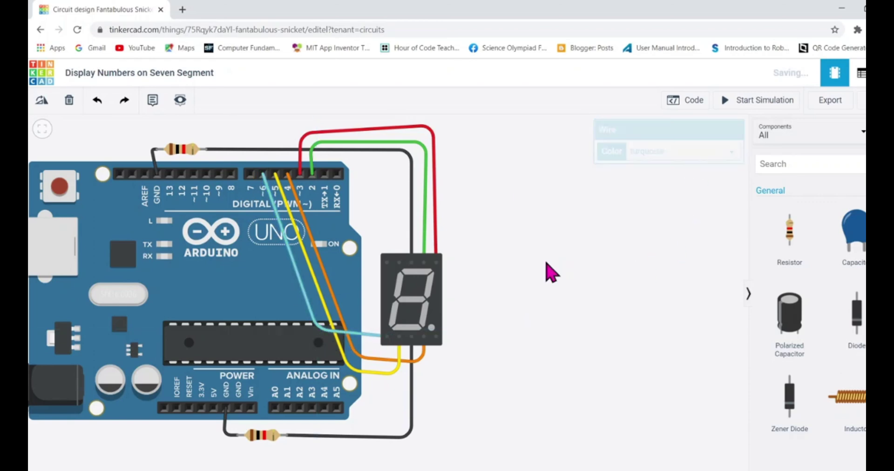
left_click(399, 262)
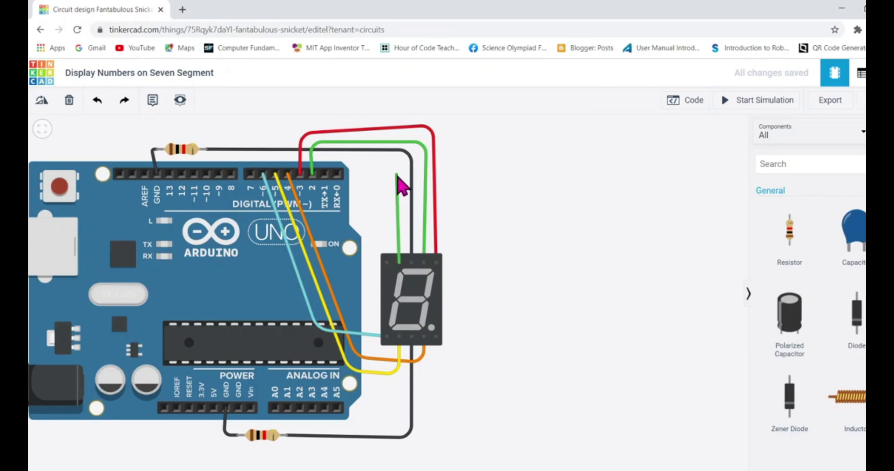
left_click(396, 186)
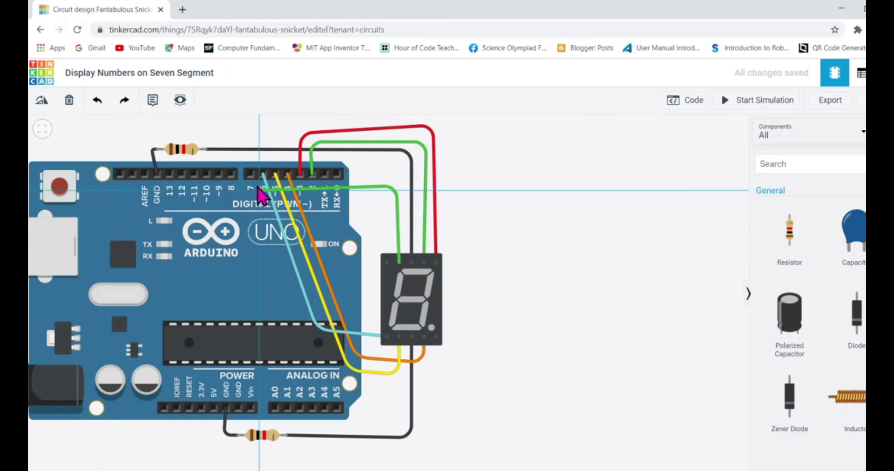
left_click(251, 174)
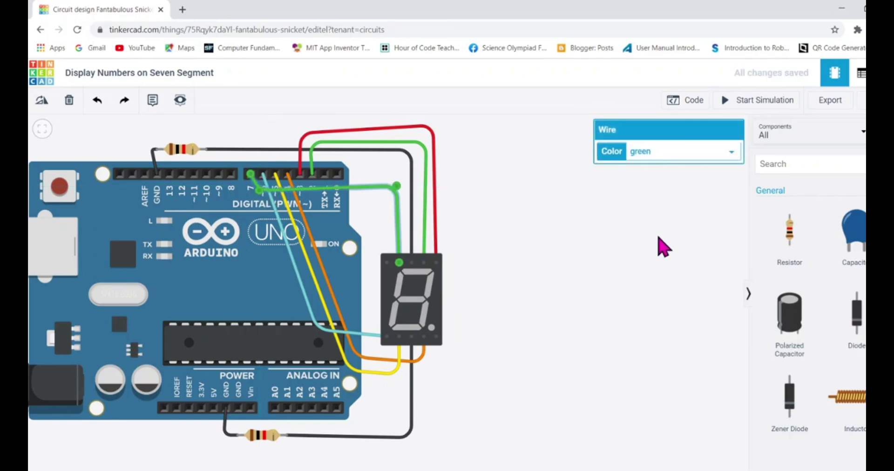
key("6")
left_click(622, 281)
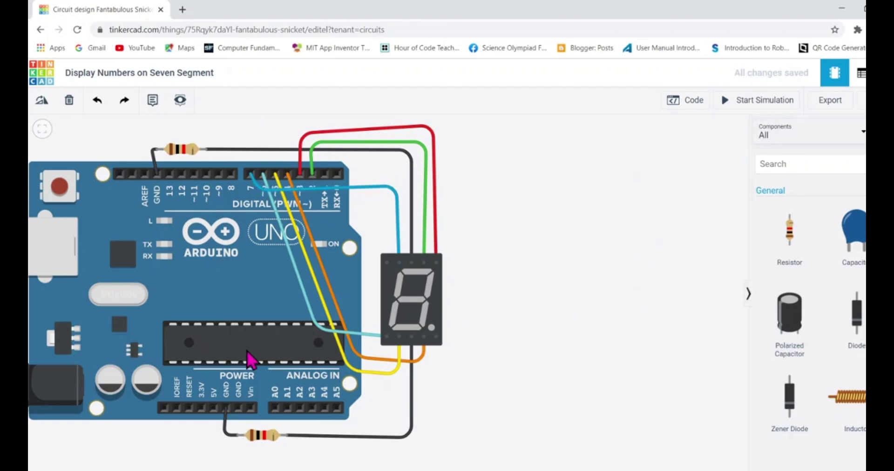
Wire the display's G pin to digital pin 8 in pink
left_click(388, 263)
left_click(277, 258)
left_click(231, 175)
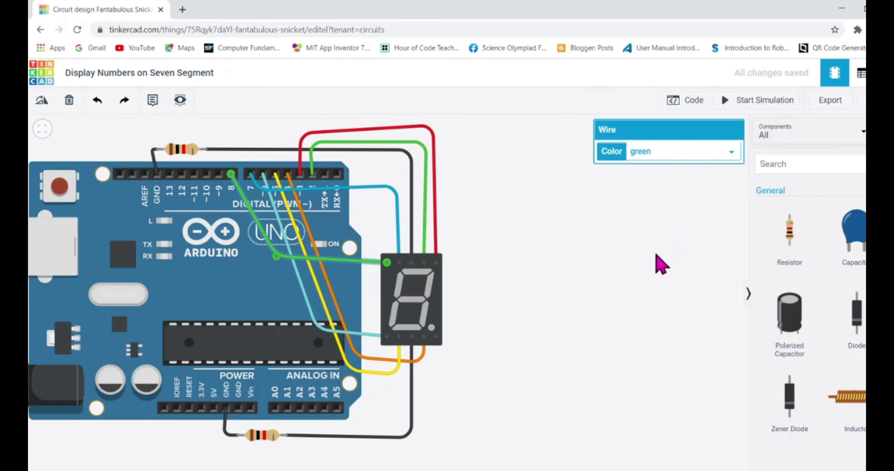
key("9")
left_click(625, 343)
mouse_move(515, 343)
left_mouse_down()
mouse_move(492, 356)
mouse_move(502, 341)
left_mouse_up()
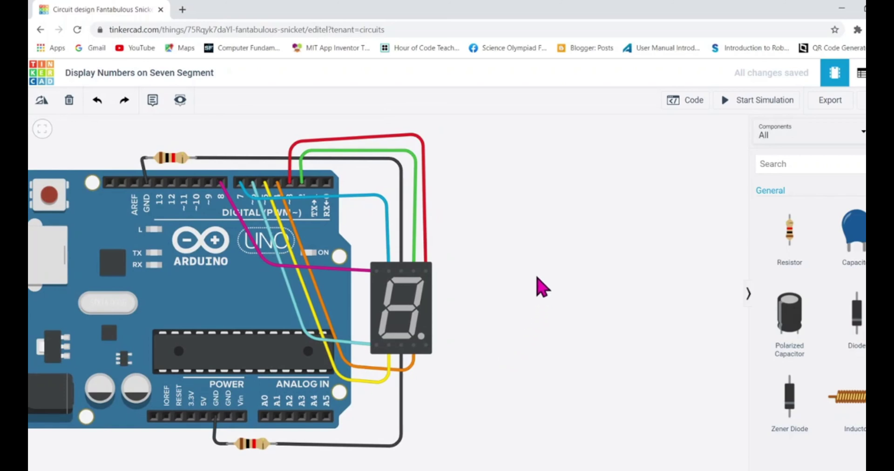
Open the Blocks code editor, widen it, and delete the default LED blink blocks
left_click(685, 106)
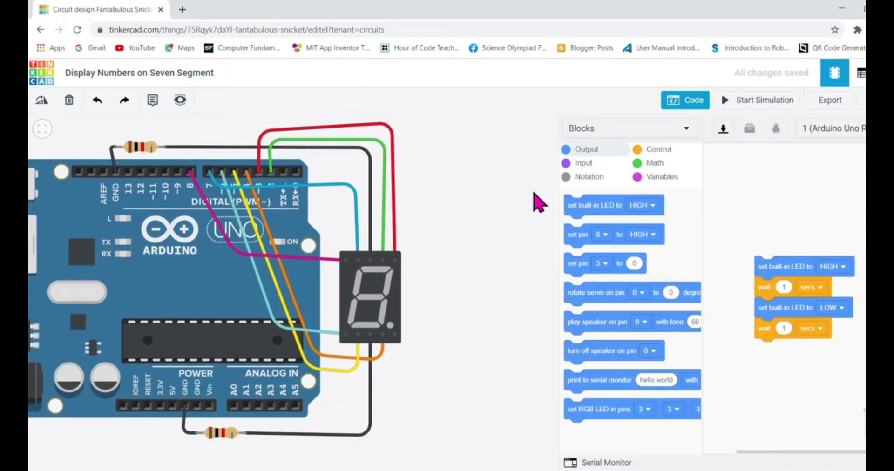
left_click_drag(555, 188, 414, 219)
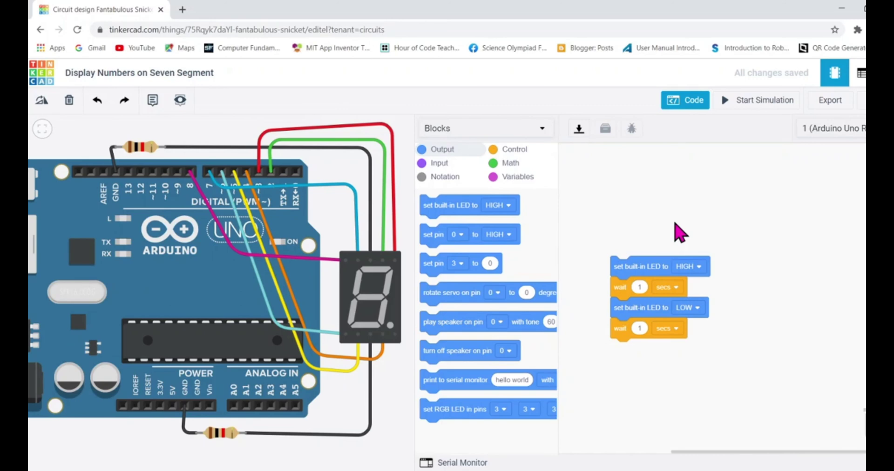
left_click_drag(613, 263, 863, 419)
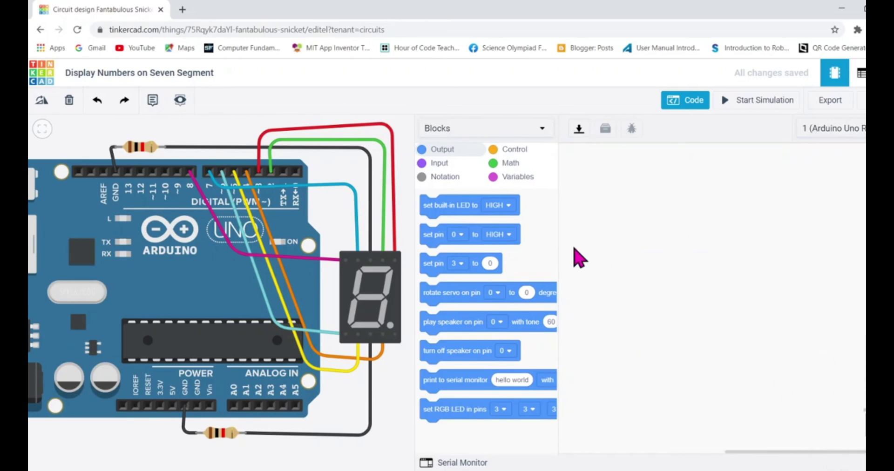
Add a Notation comment block to the workspace and replace its text with '2'
left_click(440, 177)
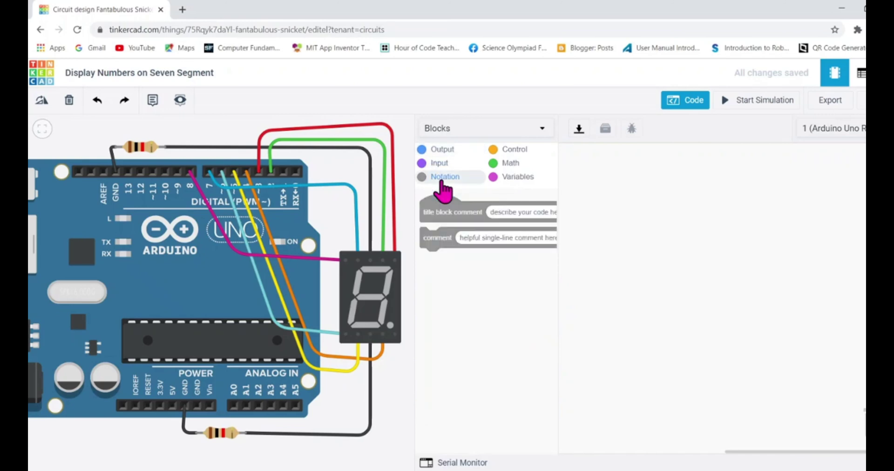
left_click_drag(429, 236, 575, 166)
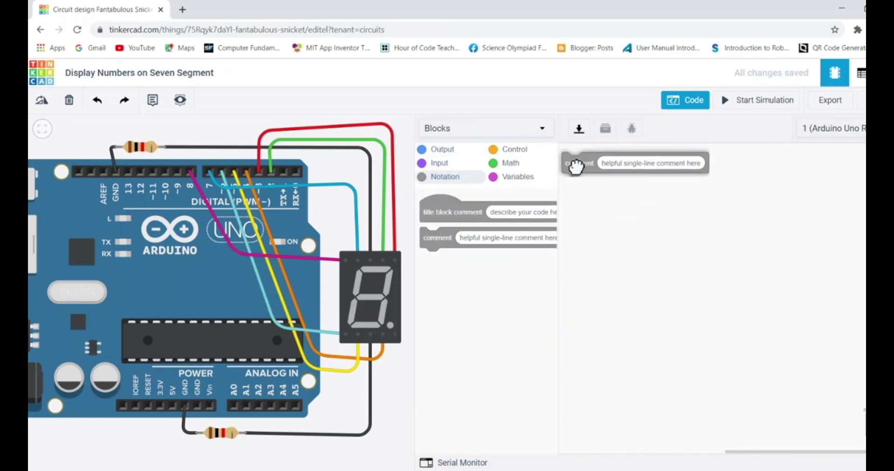
left_click(628, 163)
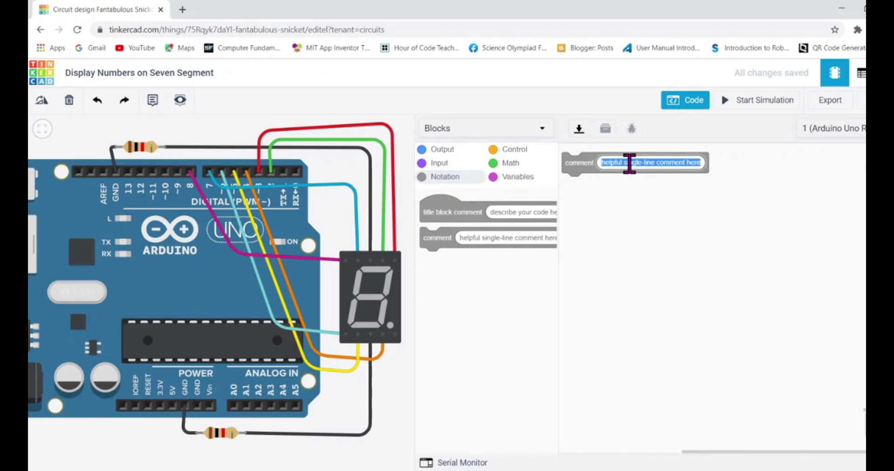
type("2")
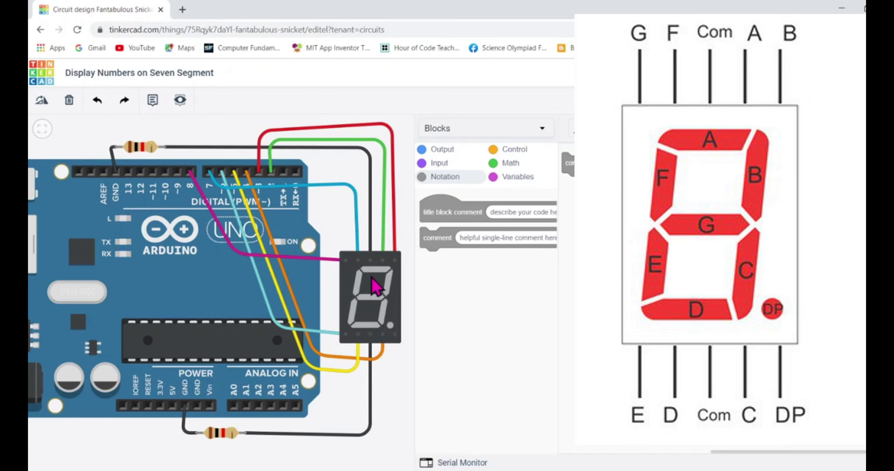
Confirm the 7-segment display is set to Common Cathode, then return to the Output blocks
left_click(372, 307)
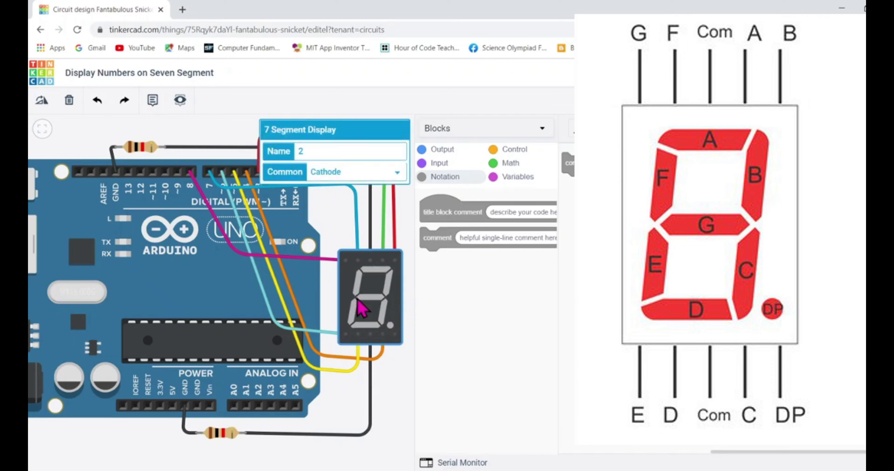
left_click(331, 303)
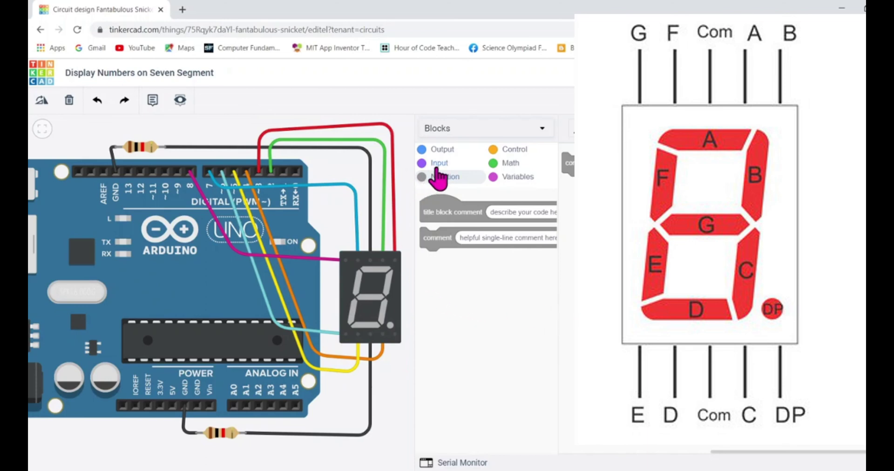
left_click(450, 151)
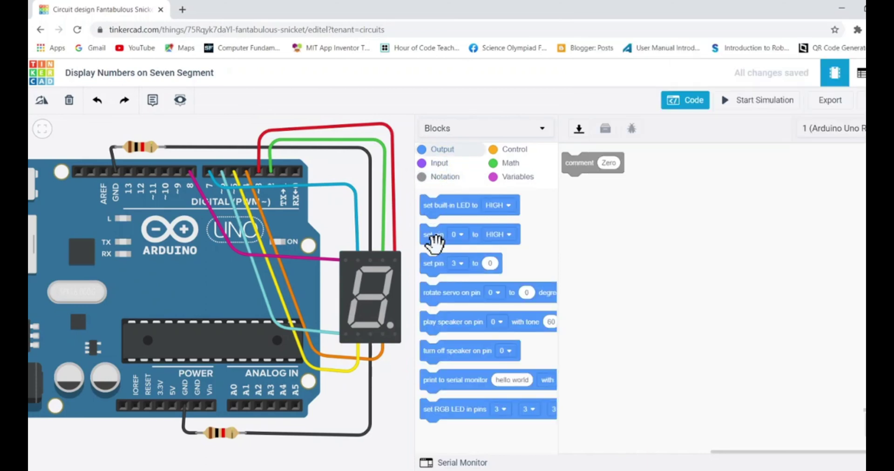
Stack seven set pin blocks under the Zero comment
left_click_drag(433, 231, 572, 185)
left_click_drag(431, 232, 572, 206)
left_click_drag(505, 242, 580, 226)
left_click_drag(434, 233, 573, 264)
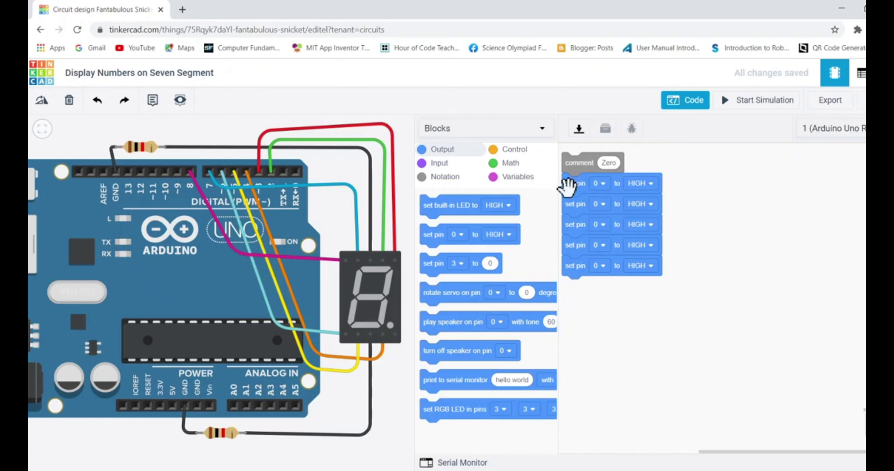
left_click_drag(421, 234, 575, 307)
key("ctrl+v")
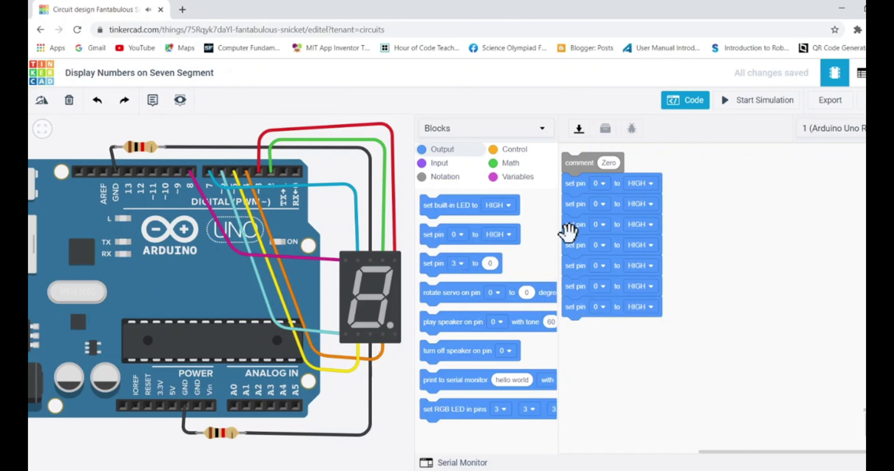
Assign the first six set pin blocks to pins 2, 3, 4, 5, 6 and 7
left_click(602, 184)
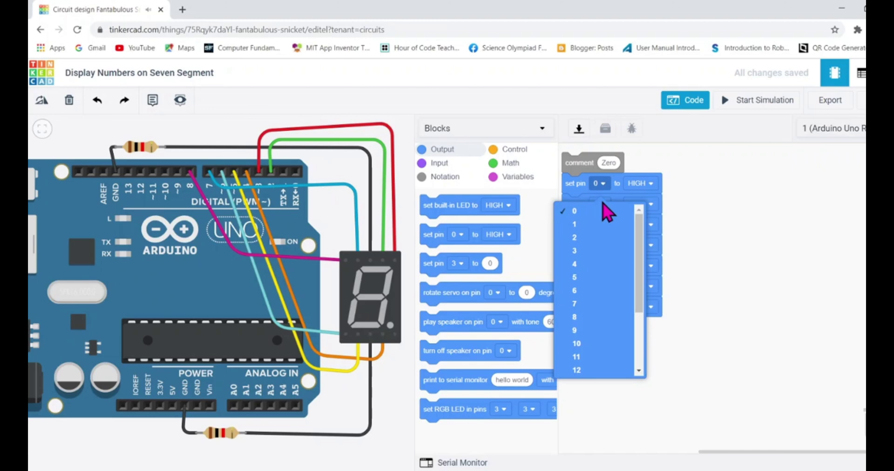
left_click(590, 238)
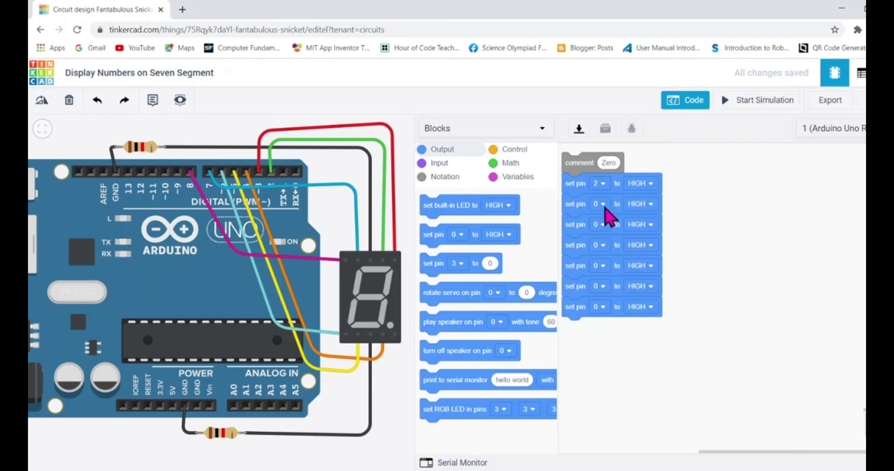
left_click(601, 205)
left_click(585, 273)
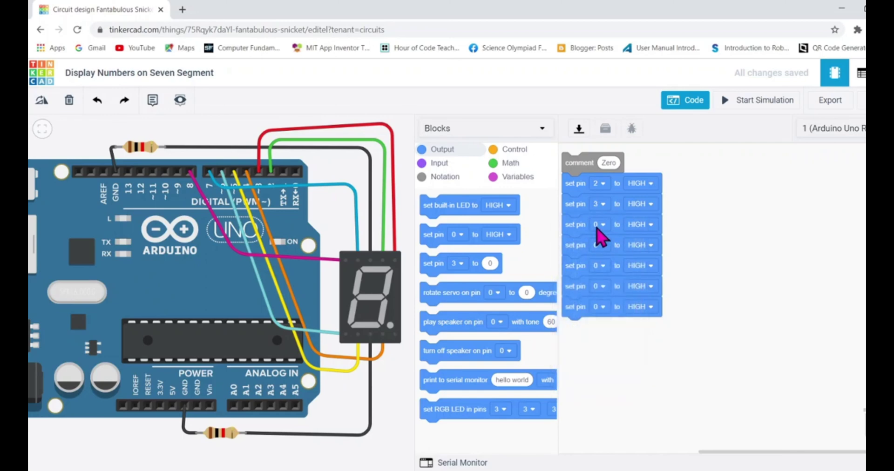
left_click(599, 225)
left_click(588, 305)
left_click(600, 245)
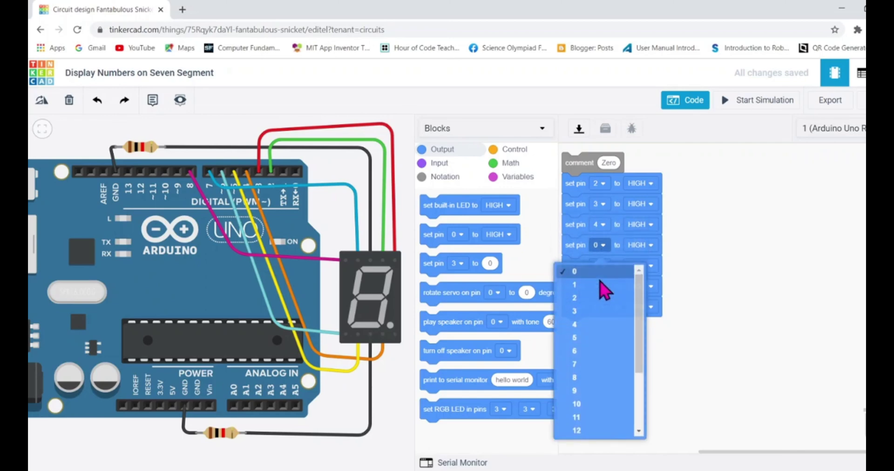
left_click(586, 339)
left_click(600, 266)
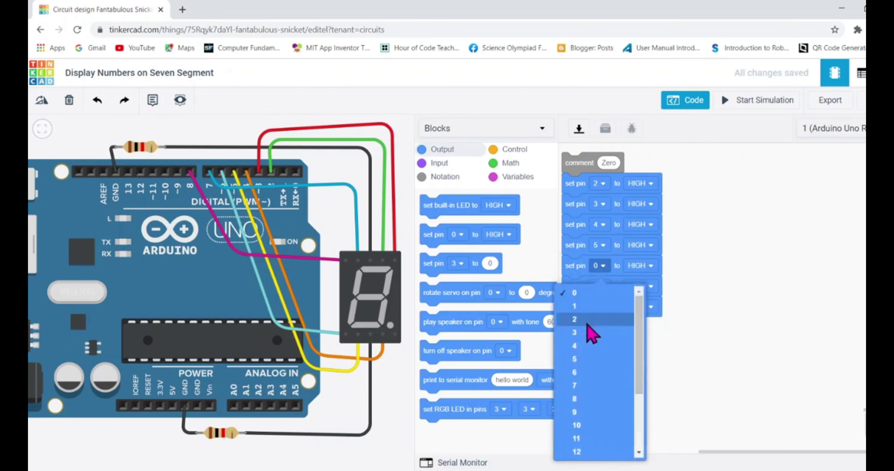
left_click(591, 374)
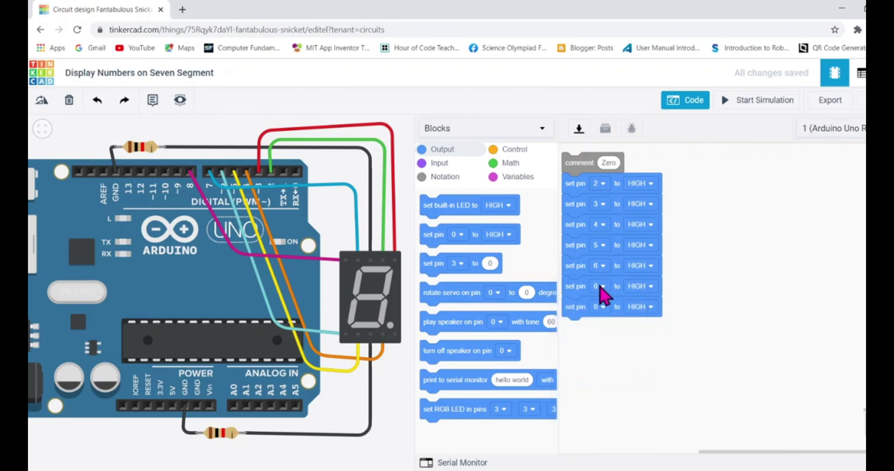
left_click(599, 287)
left_click(585, 408)
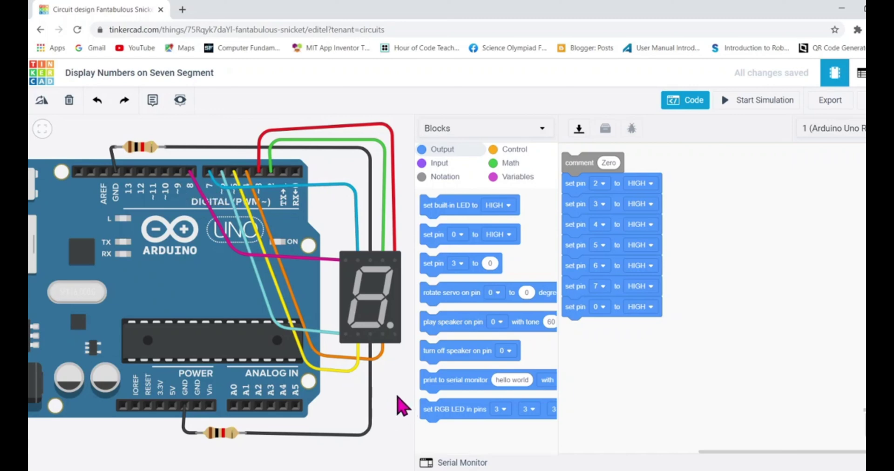
Make the seventh Zero block set pin 8 to LOW
scroll(399, 405, "right", 2)
scroll(384, 406, "up", 1)
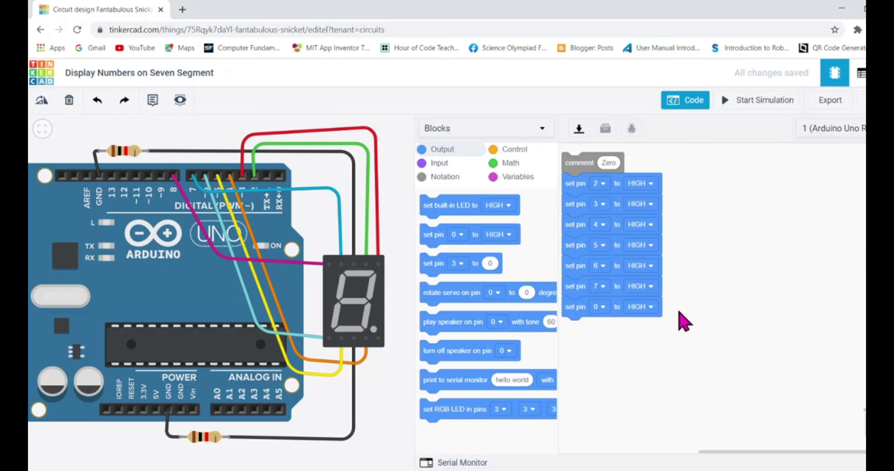
left_click(599, 307)
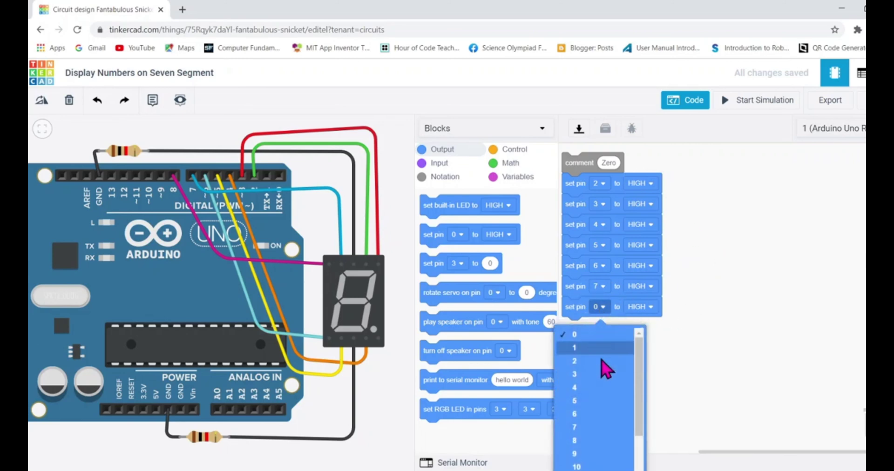
left_click(583, 445)
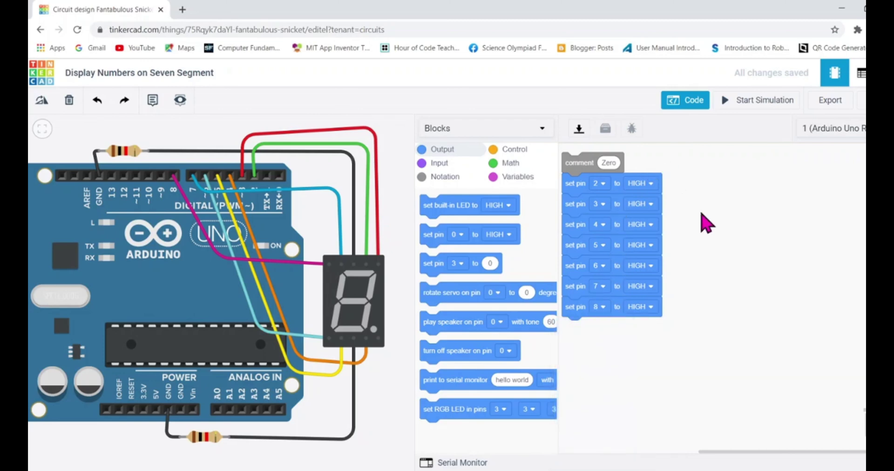
left_click(361, 313)
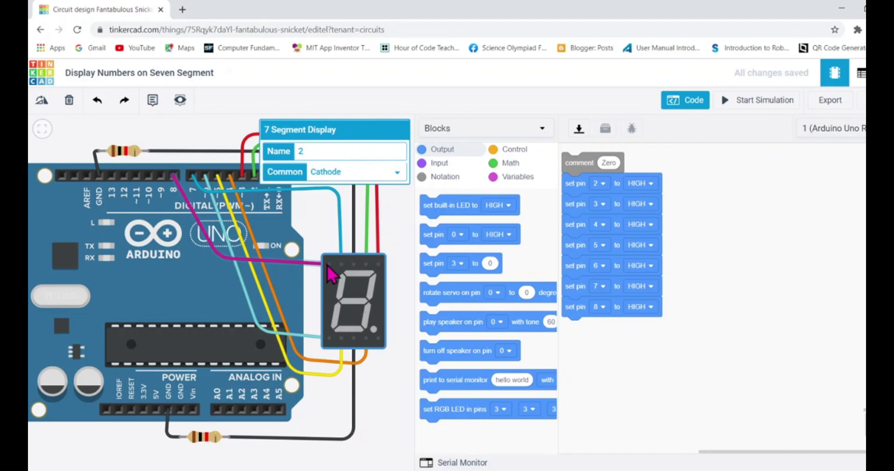
left_click(639, 307)
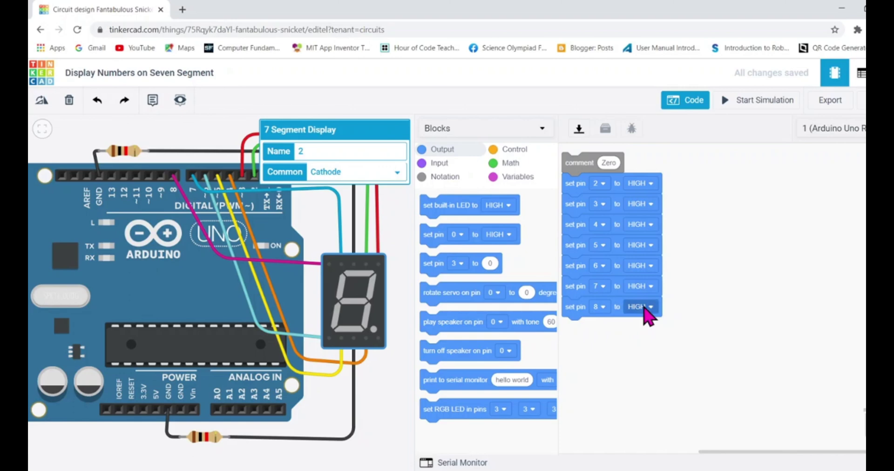
left_click(637, 352)
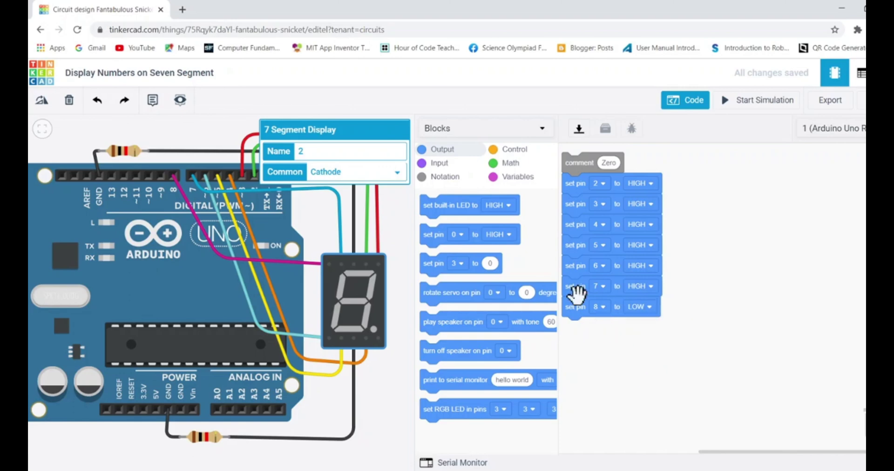
left_click(514, 153)
Add a wait 1 secs block after pin 8 and attach a duplicate of the Zero stack below it
left_click_drag(431, 205, 571, 332)
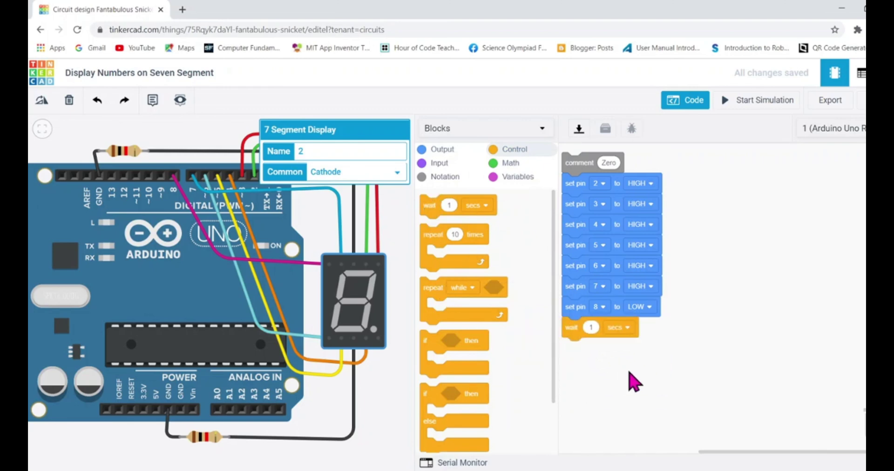
right_click(582, 164)
left_click(605, 176)
left_click_drag(669, 215, 565, 339)
Rename the copied stack's comment to 'One'
scroll(703, 349, "down", 4)
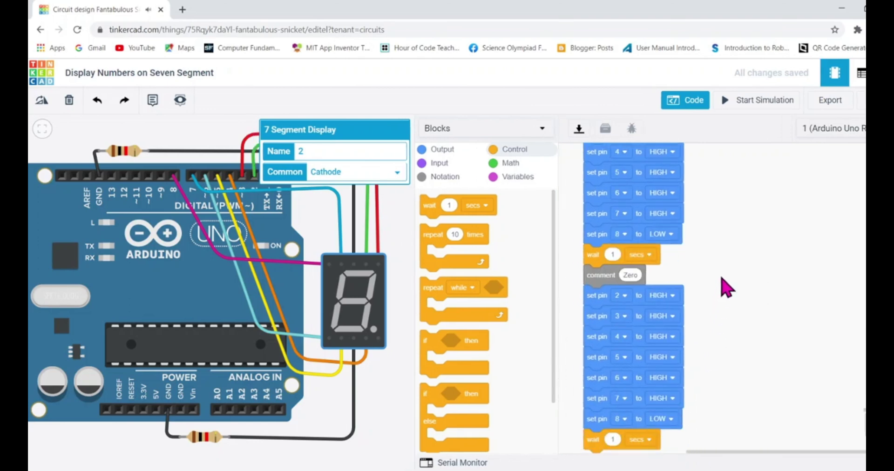
left_click(634, 265)
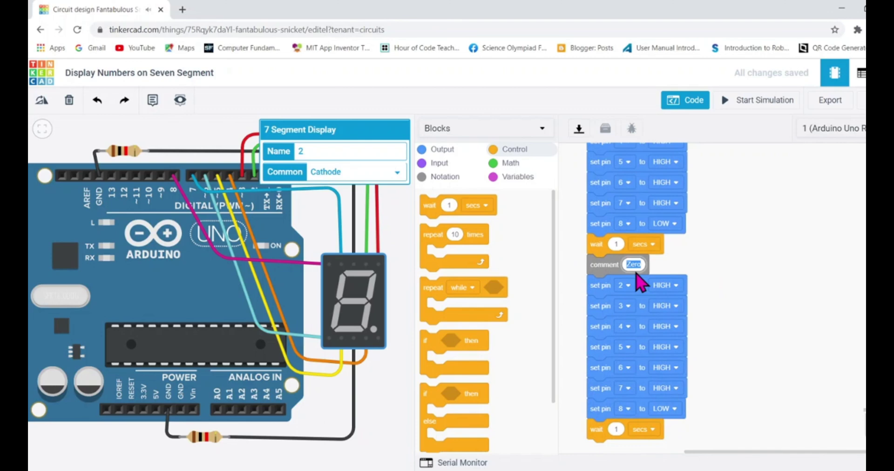
type("One")
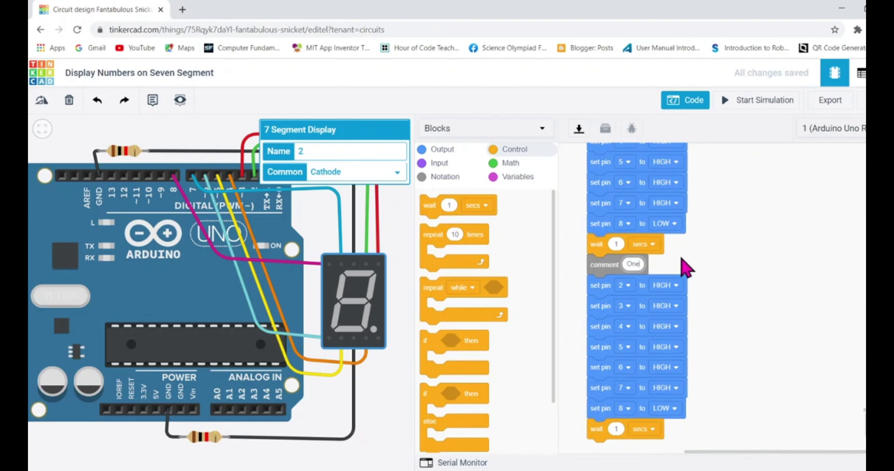
left_click_drag(765, 305, 751, 231)
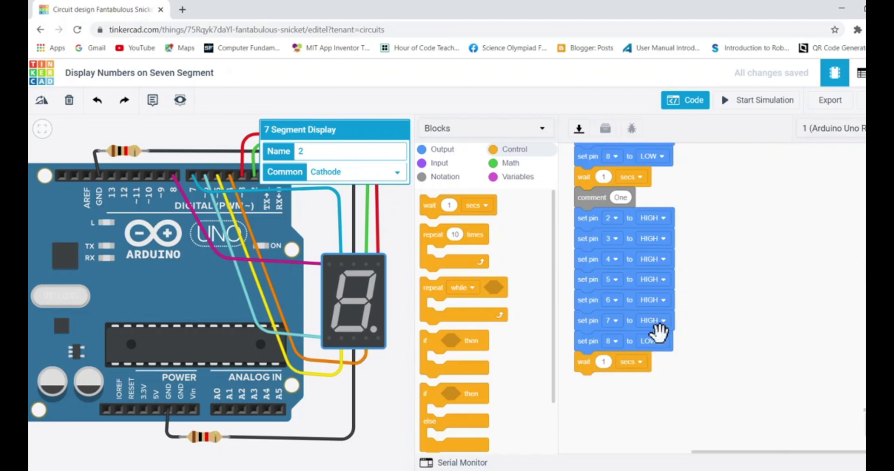
In the One stack, switch pins 5, 6, 7 and 2 to LOW, keeping pin 8 LOW
left_click(662, 342)
left_click(748, 354)
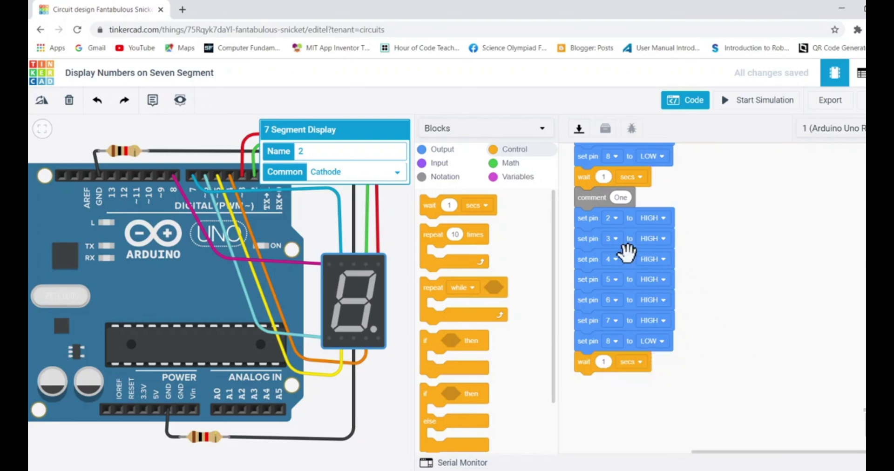
left_click(651, 280)
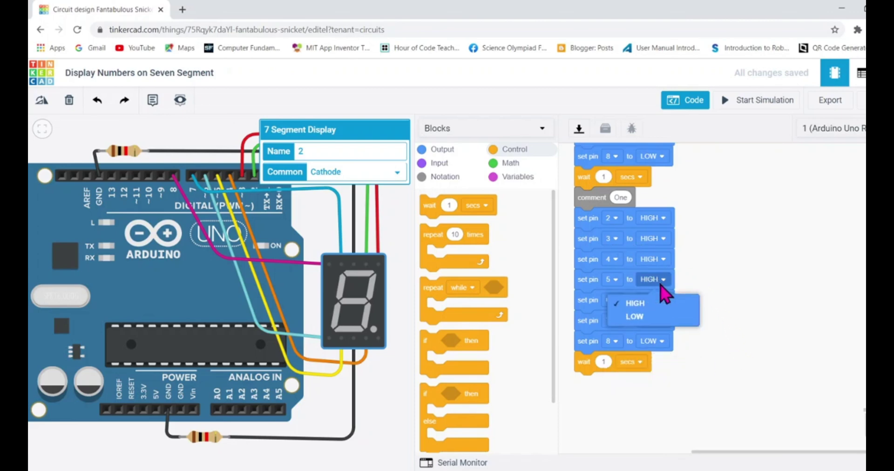
left_click(654, 320)
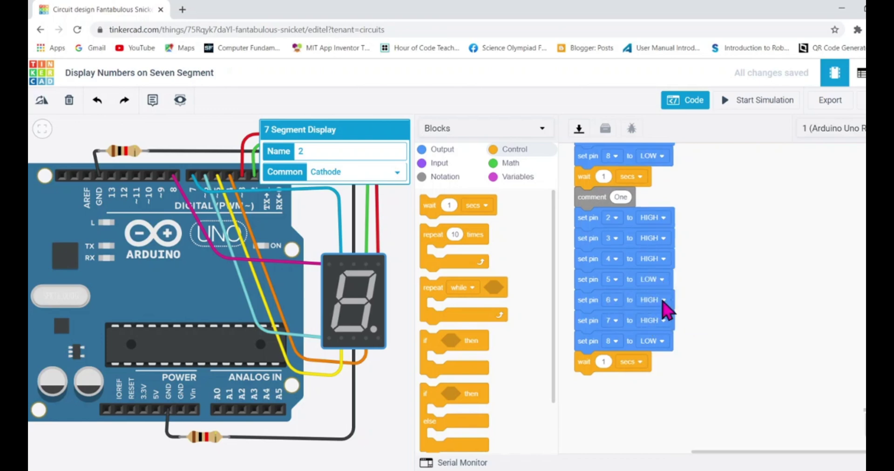
left_click(661, 300)
left_click(659, 341)
left_click(657, 321)
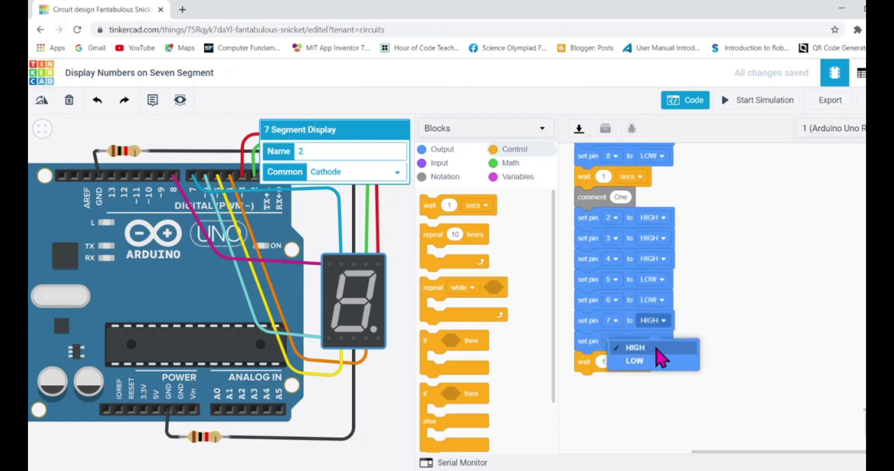
left_click(654, 361)
left_click(656, 219)
left_click(647, 259)
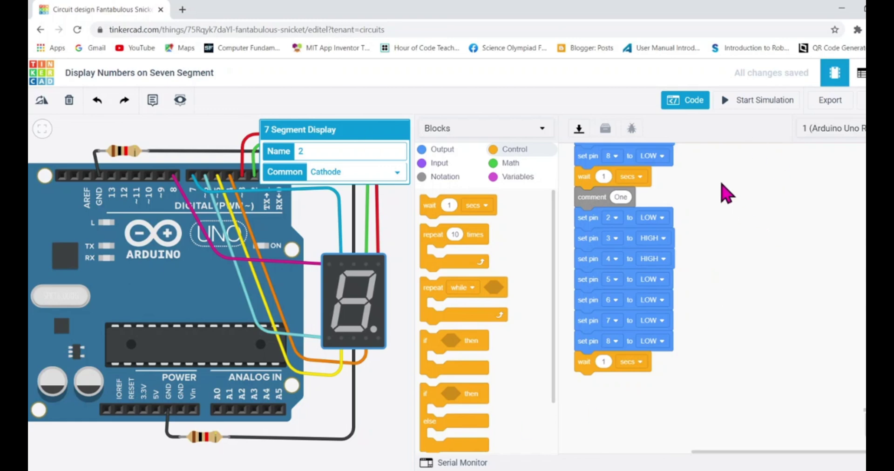
scroll(720, 258, "up", 5)
scroll(723, 343, "up", 3)
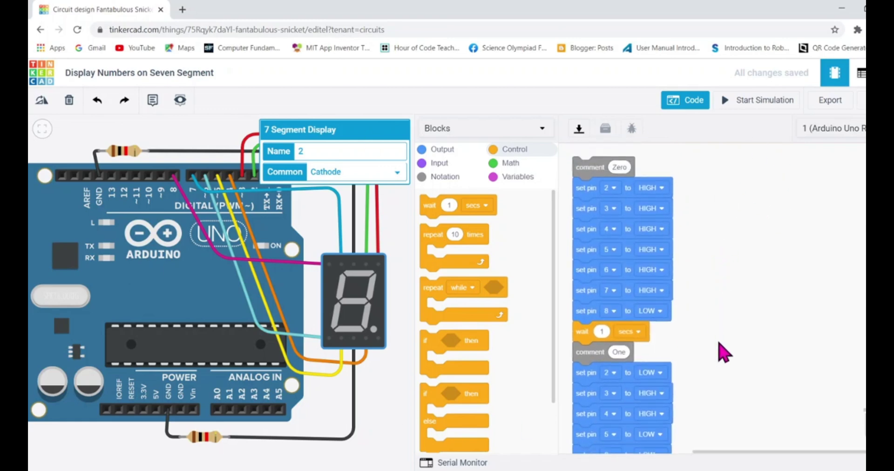
Close the display's property panel and start the circuit simulation
left_click(413, 235)
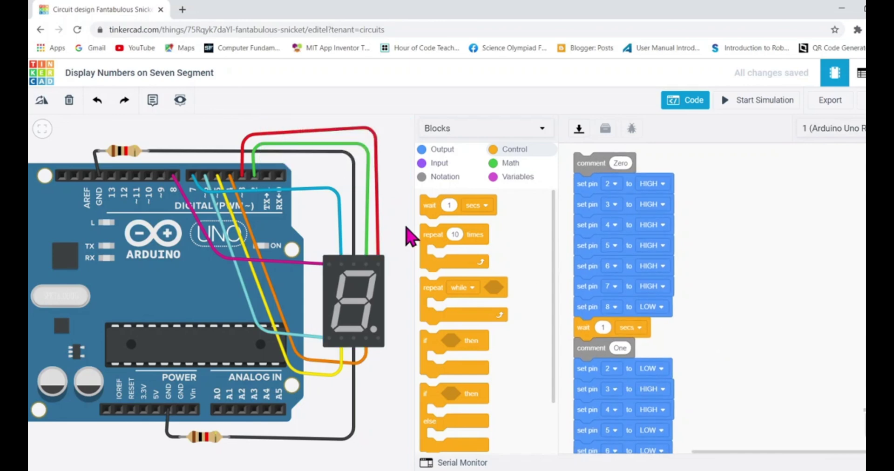
left_click(754, 103)
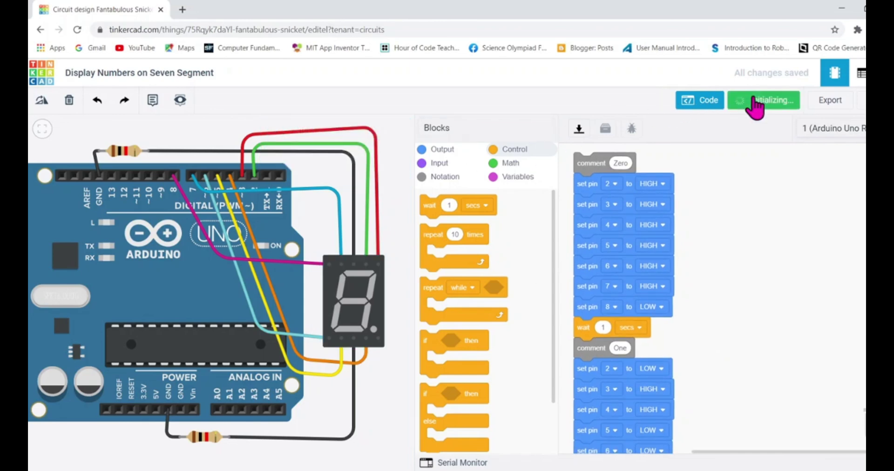